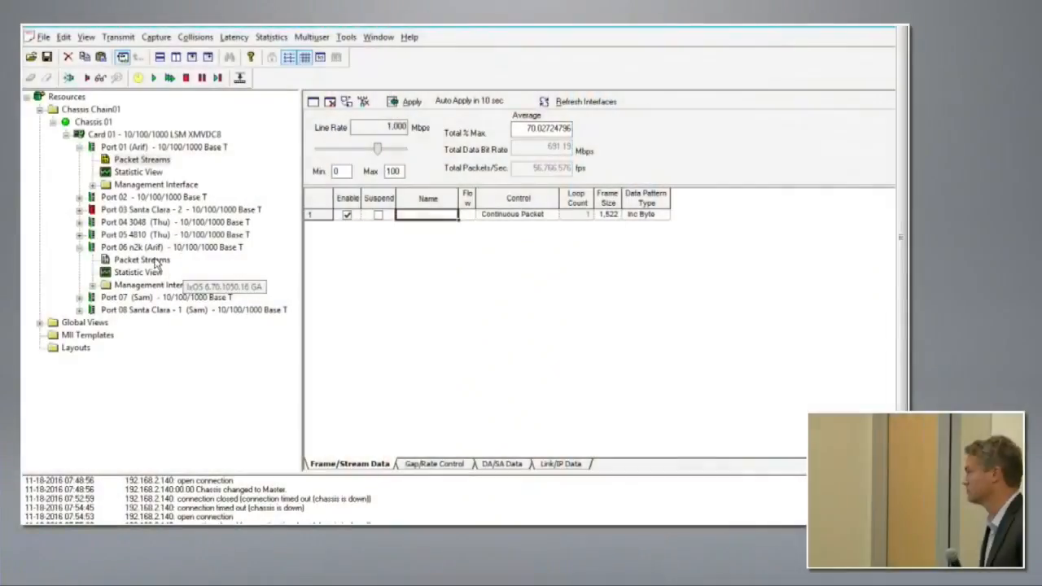
Step: Open the Port 06 packet stream's properties and set its VLAN user priority to 4
click(142, 259)
double_click(418, 218)
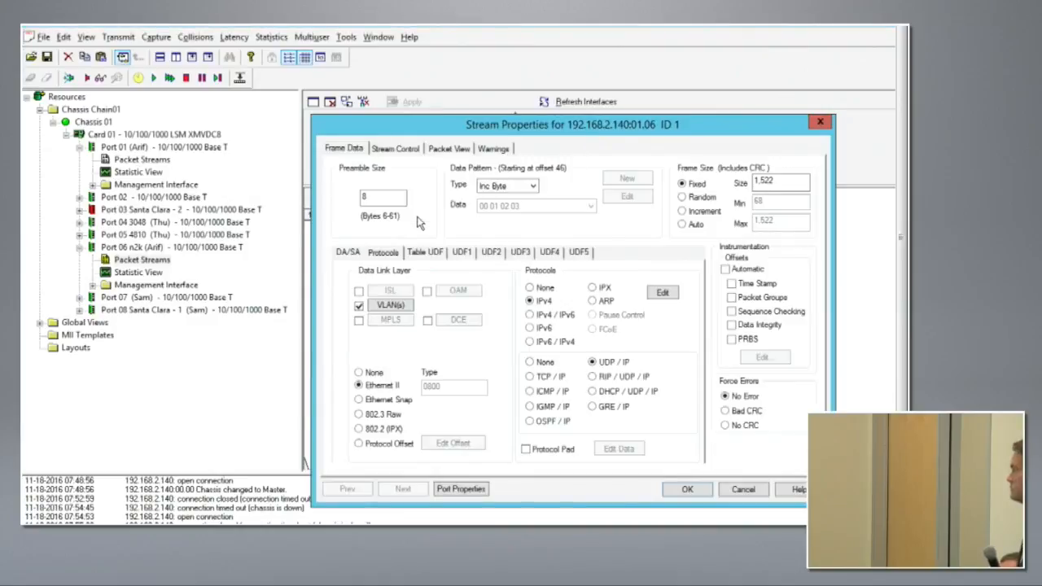
click(391, 306)
click(422, 300)
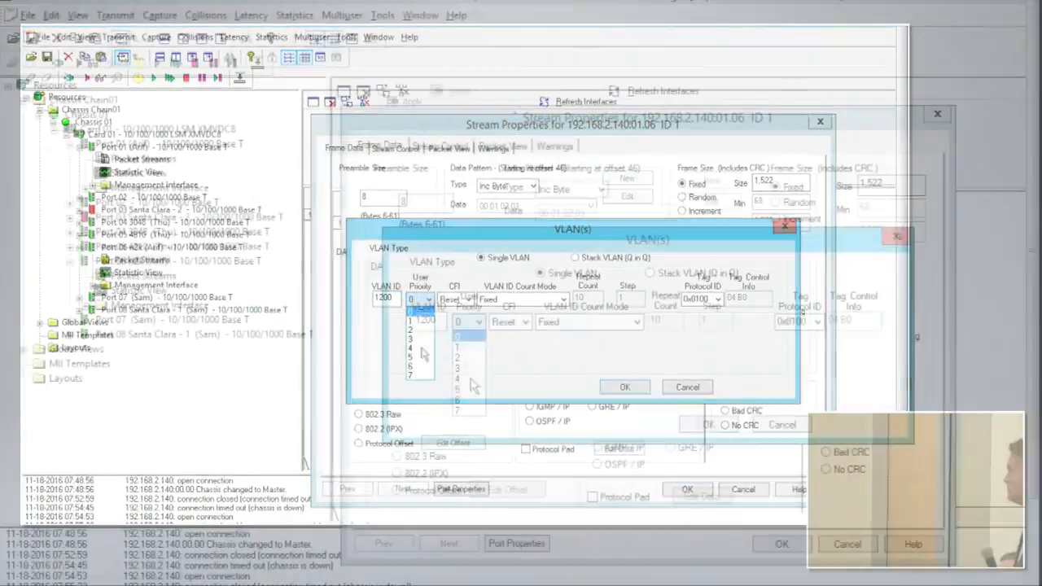
click(415, 350)
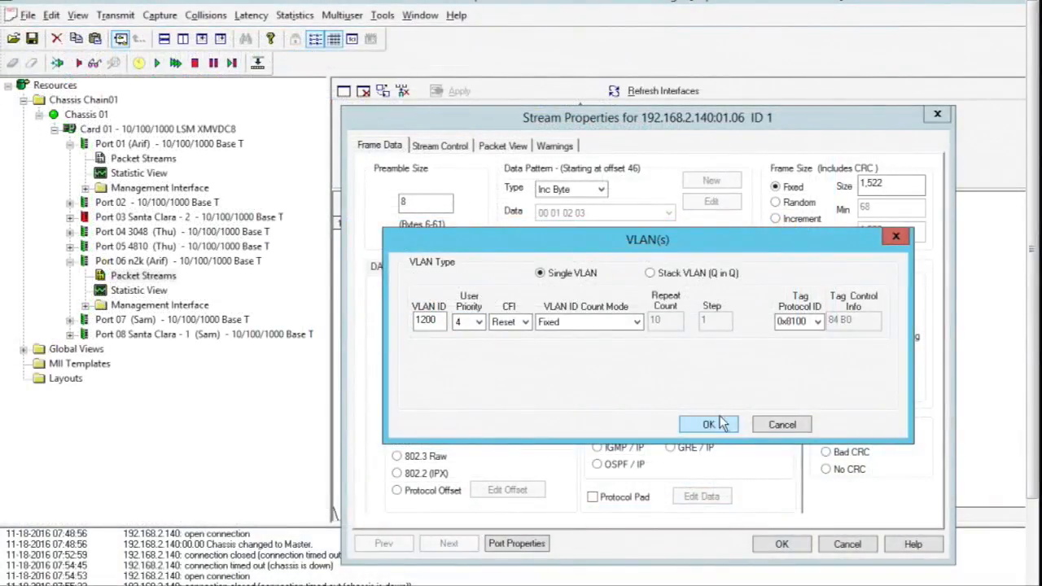
click(709, 424)
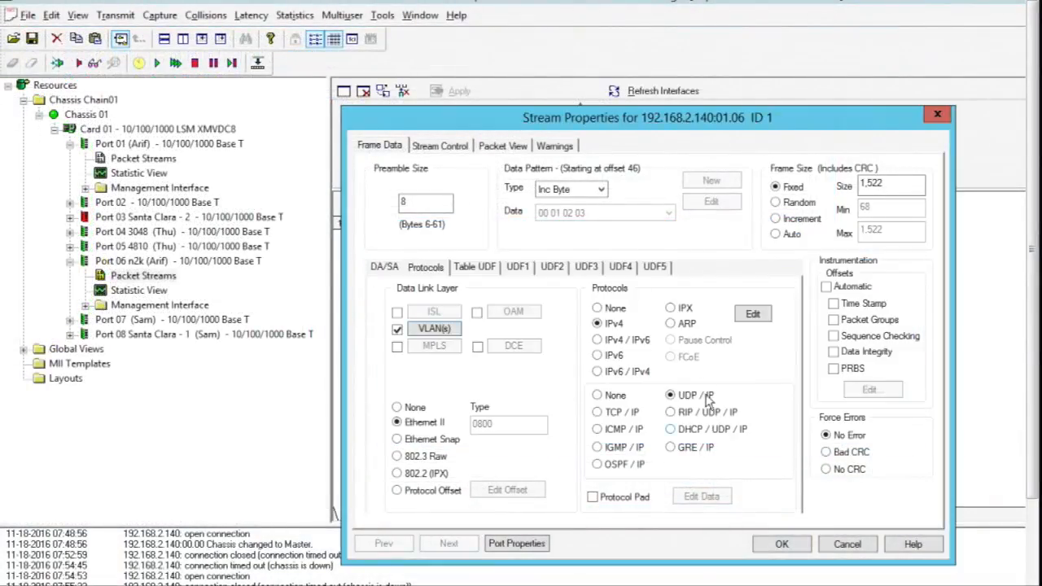
click(454, 334)
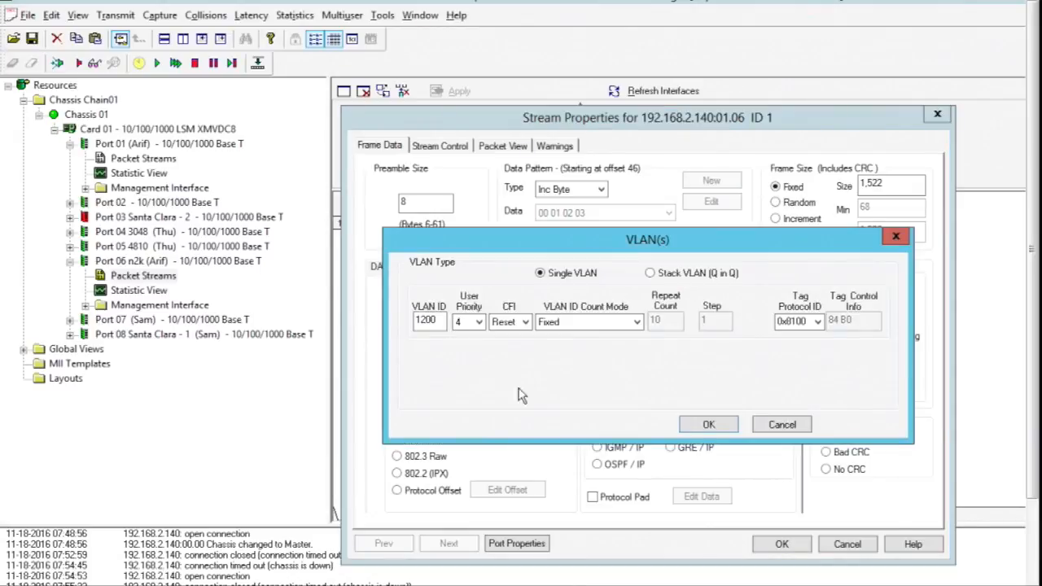
click(699, 426)
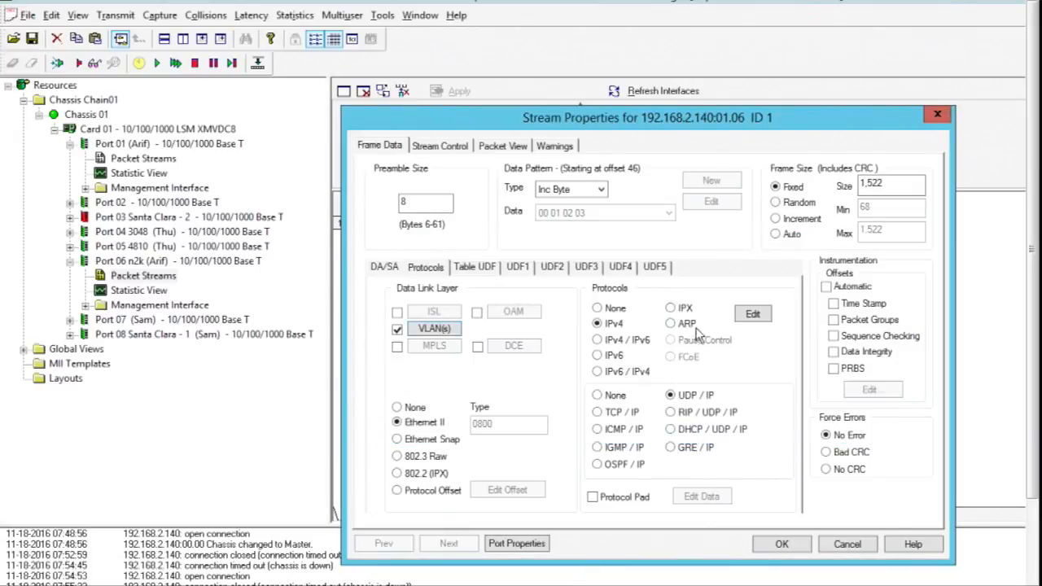
Step: Set the stream's IPv4 header DSCP mode to Assured Forwarding and save the stream properties
click(753, 316)
click(560, 215)
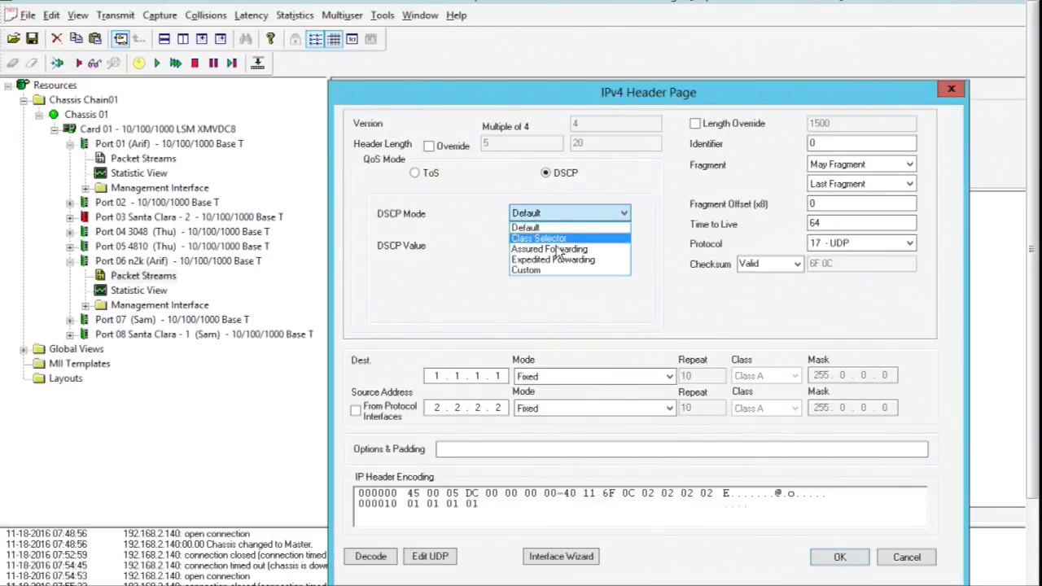
click(566, 249)
click(837, 558)
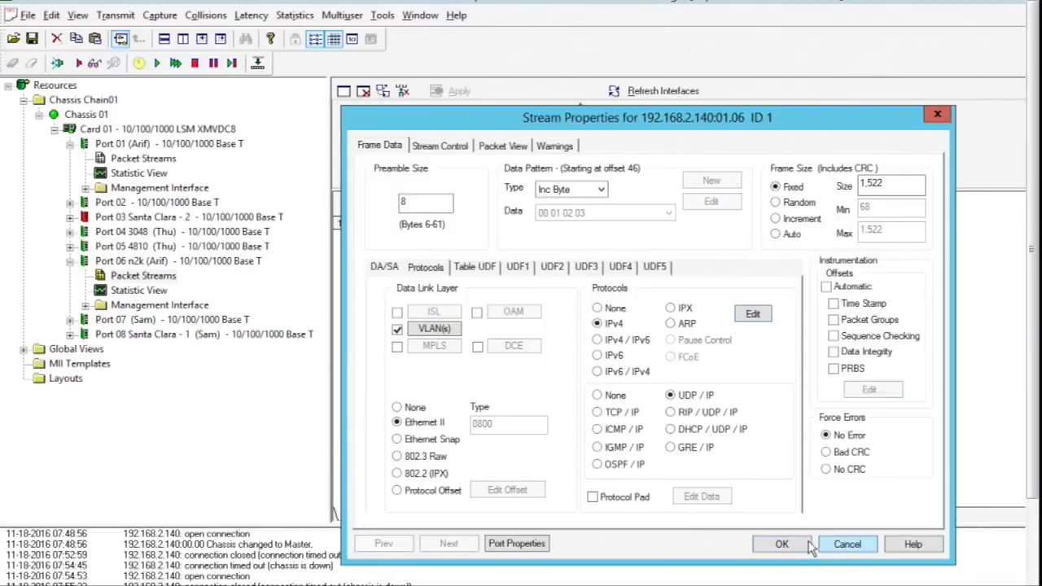
click(782, 545)
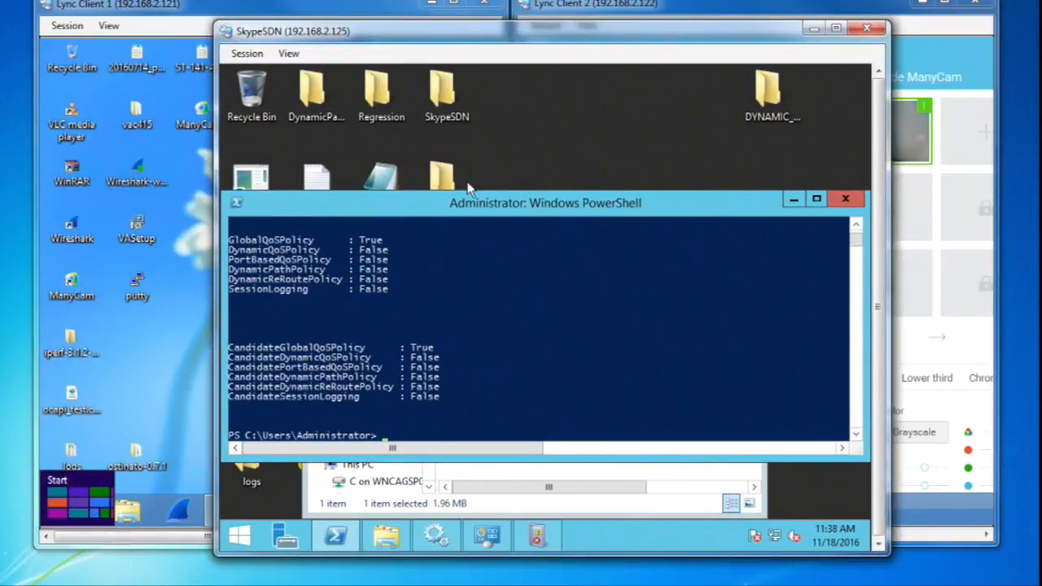
Step: Run Enable-PflowLync.DynamicPath in PowerShell on the SkypeSDN server
click(539, 380)
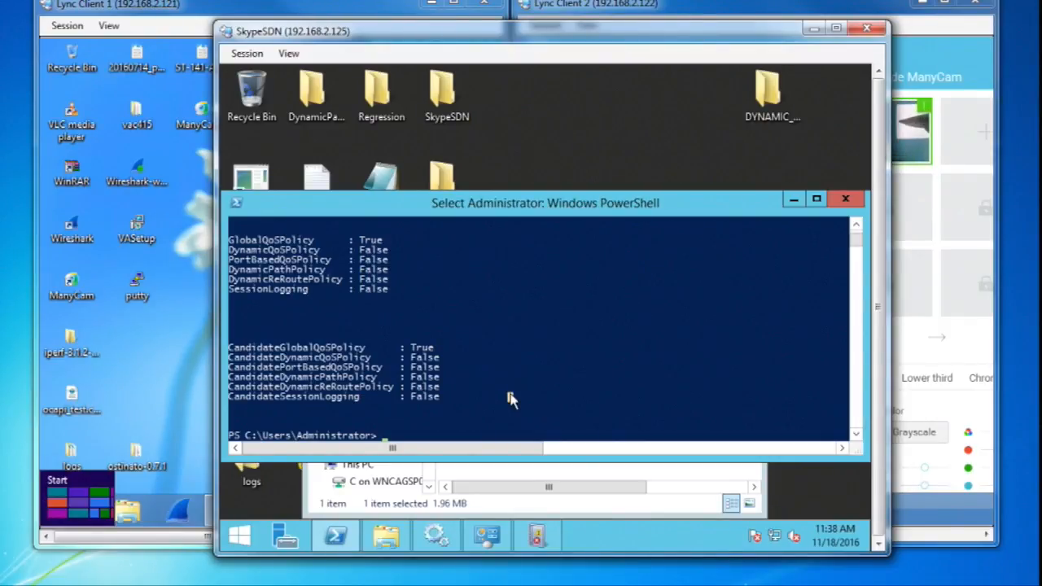
text(Enable)
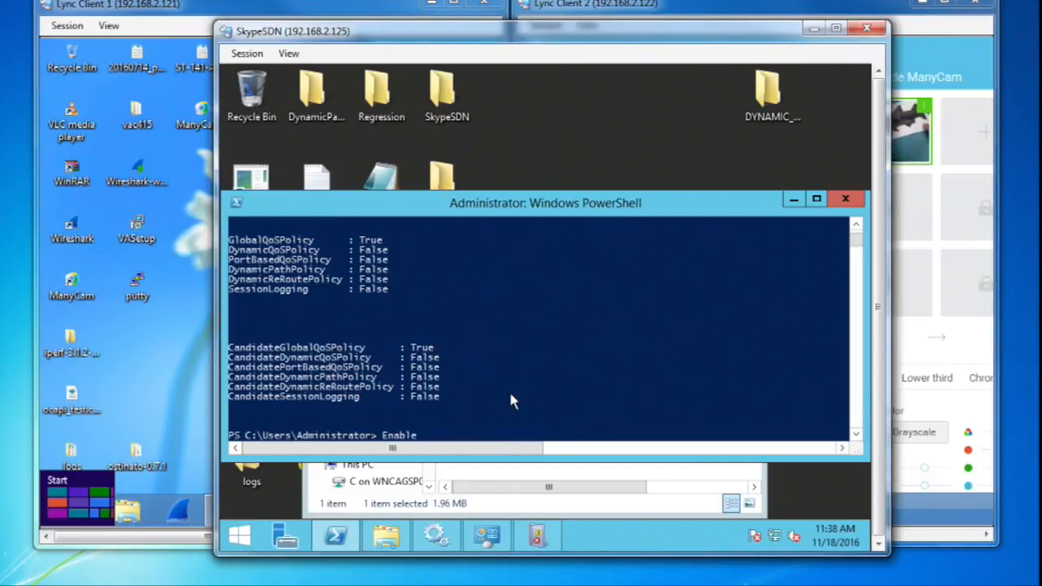
text(-Pfl)
key(Tab)
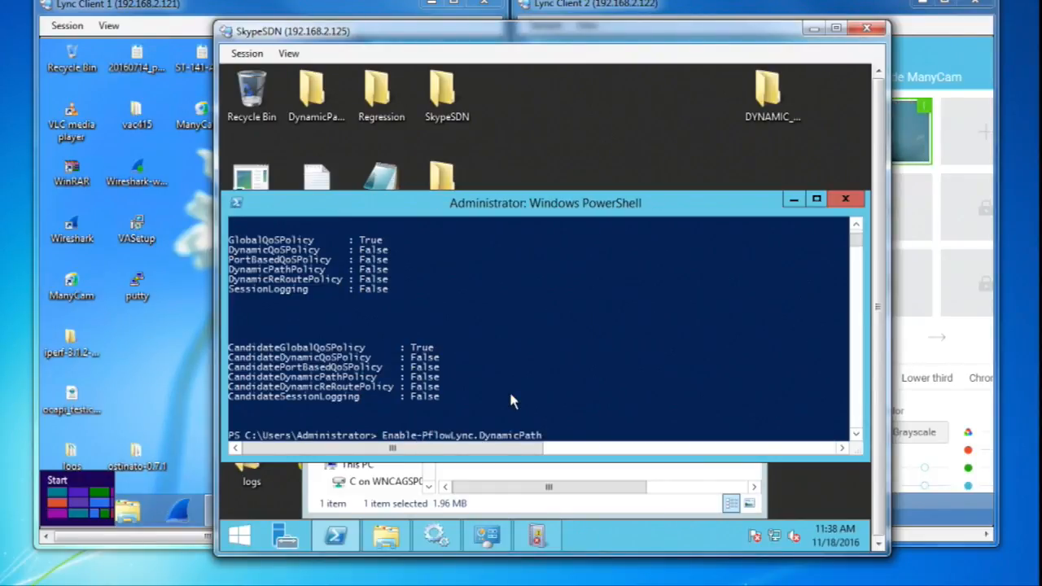
key(Return)
Step: Run Set-PflowLync.DynamicPath with AudioPathPolicy 1, VideoPathPolicy 2 and ApplicationSharingPathPolicy 3
text(set-ena)
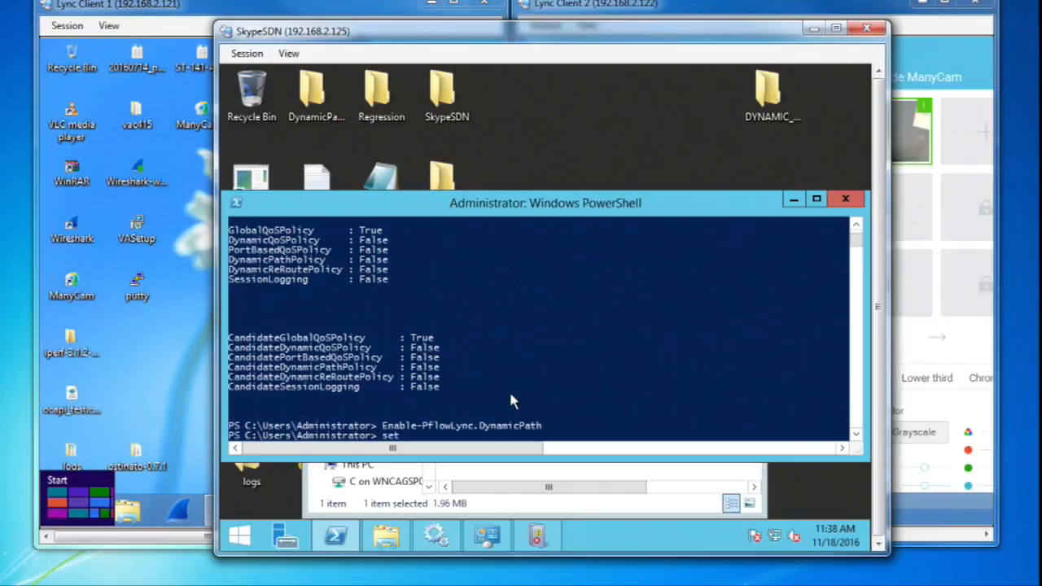
key(BackSpace)
key(BackSpace)
key(BackSpace)
text(Pfl)
key(Tab)
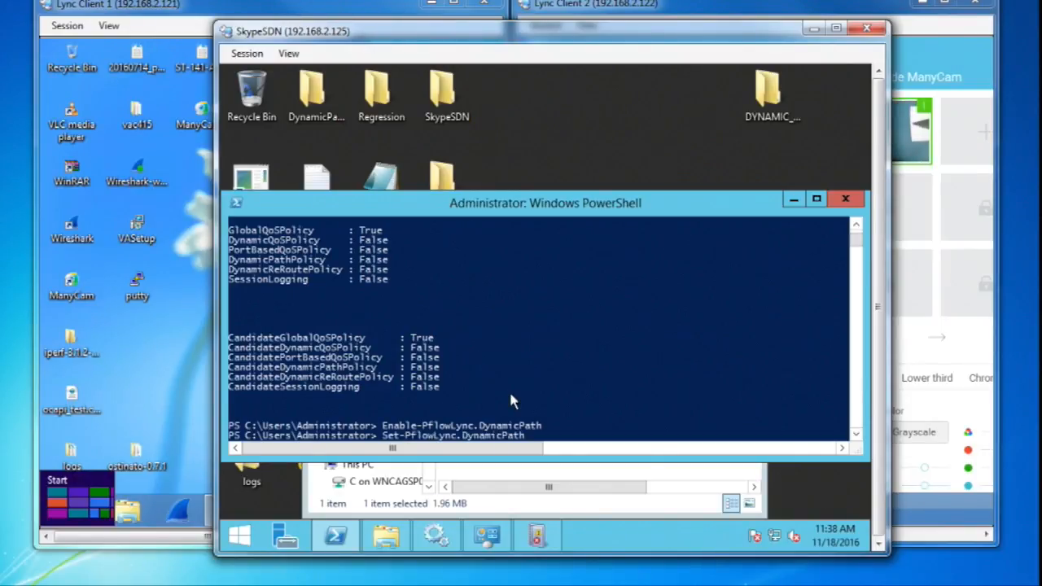
key(Return)
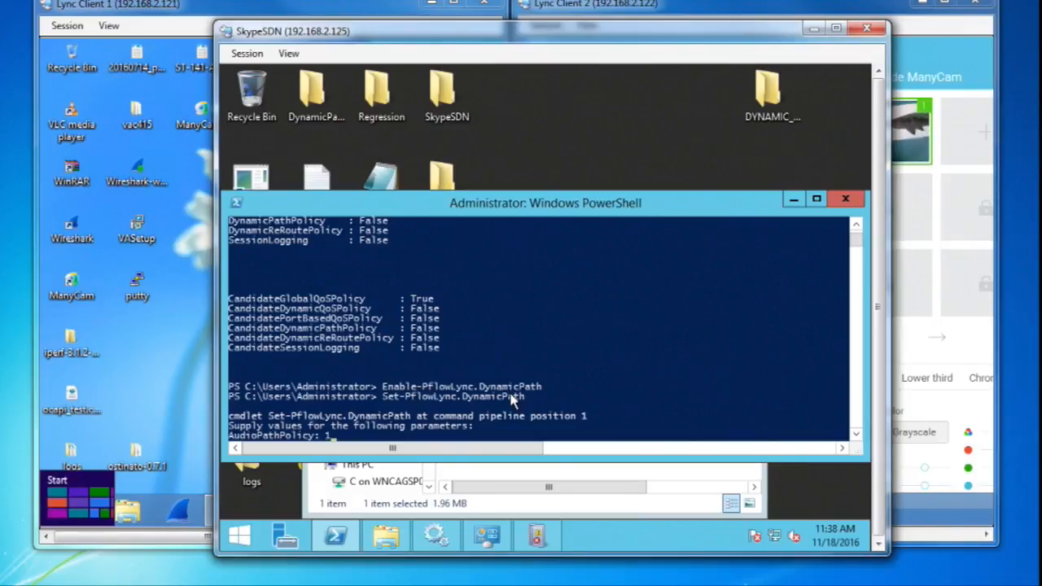
text(1)
key(Return)
text(2)
key(Return)
text(3)
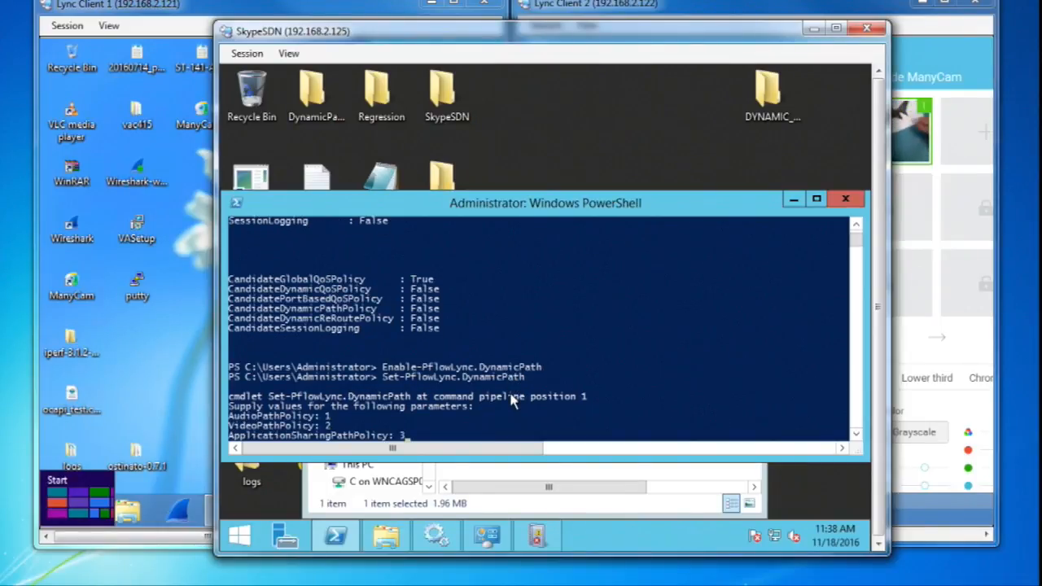
key(Return)
Step: Apply the path policy configuration by running Invoke-PflowLync.Settings
key(Return)
text(Invoke-PflowLync.Settings)
Step: Run Get-PflowLync.Status to check which policies are active
key(Return)
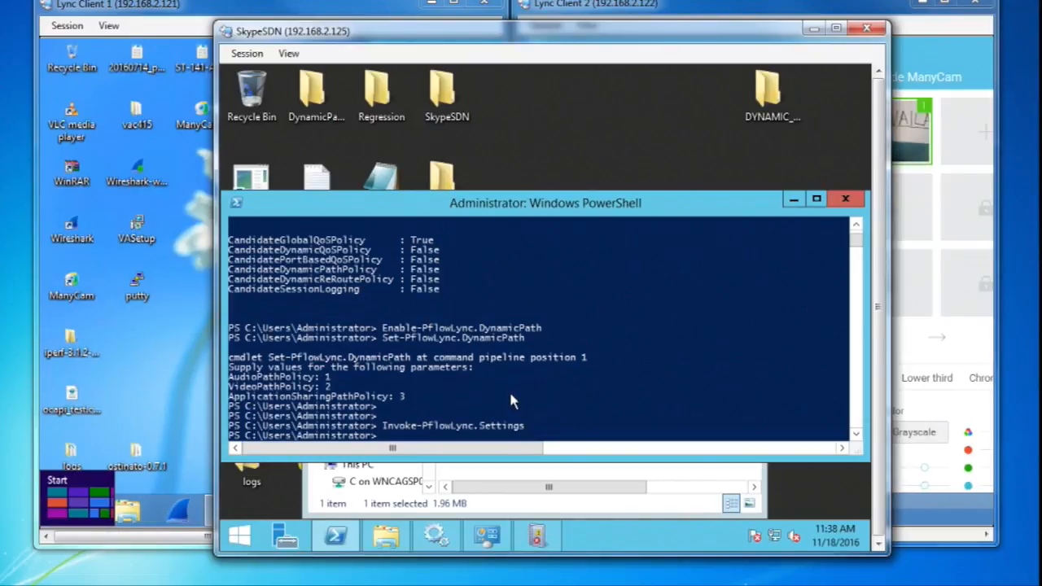
key(Return)
key(Return)
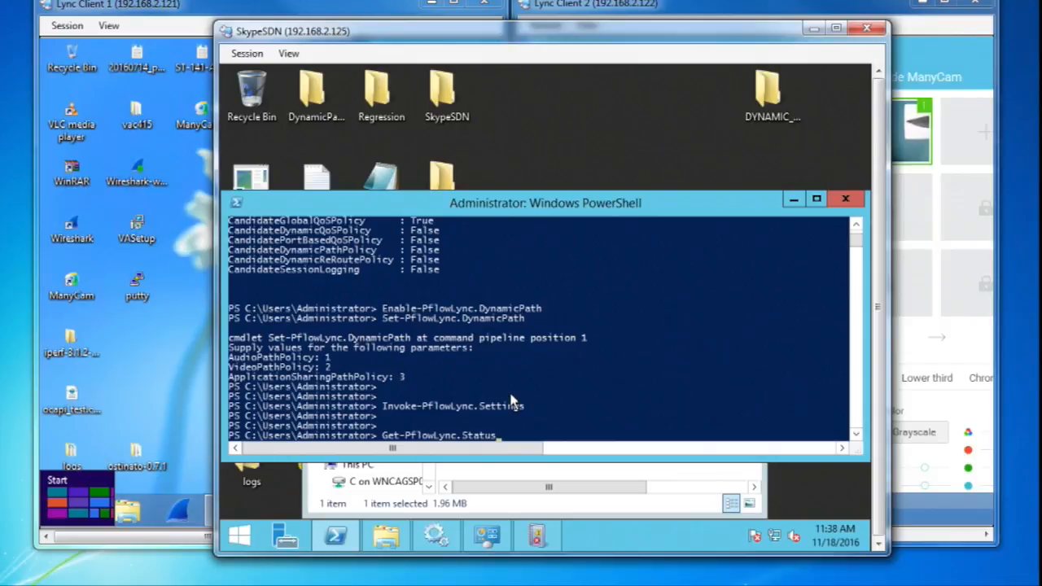
text(Get-PflowLync.Status)
key(Return)
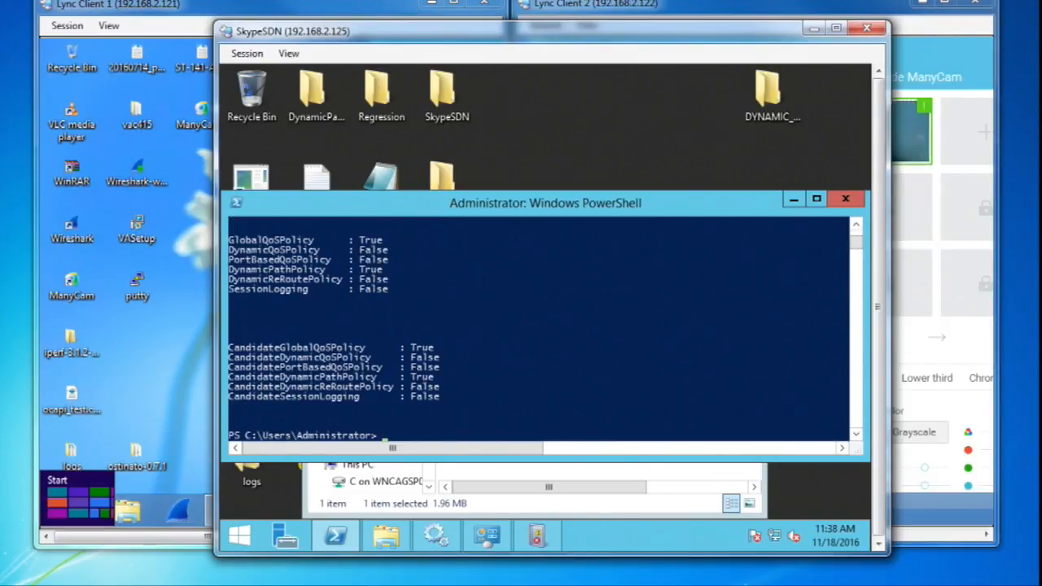
Step: Switch to Skype for Business on Lync Client 2 and start a video call to the Friends and Family contact
drag(646, 37, 614, 39)
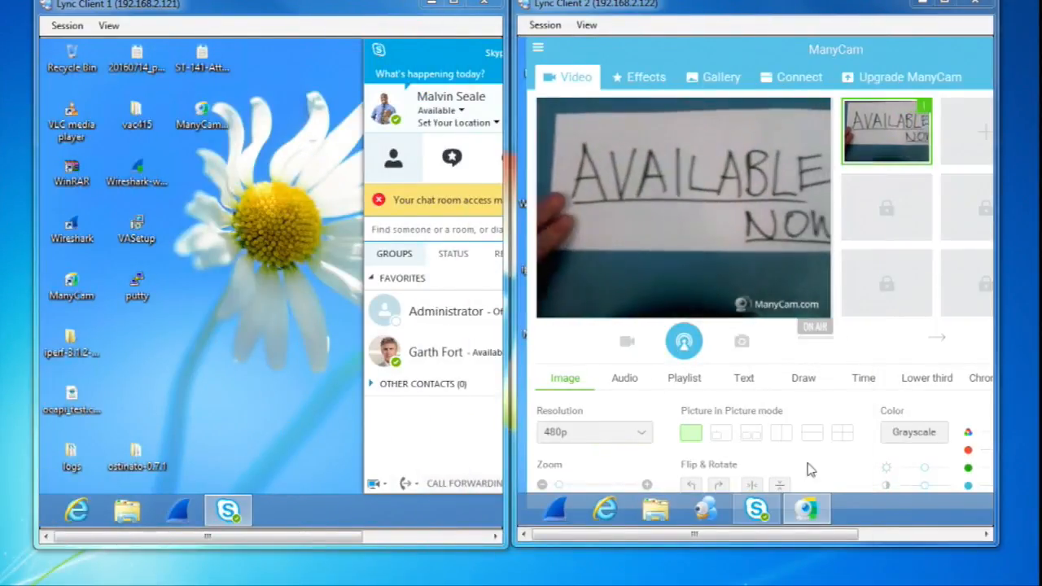
mouse_move(763, 535)
drag(763, 536, 882, 533)
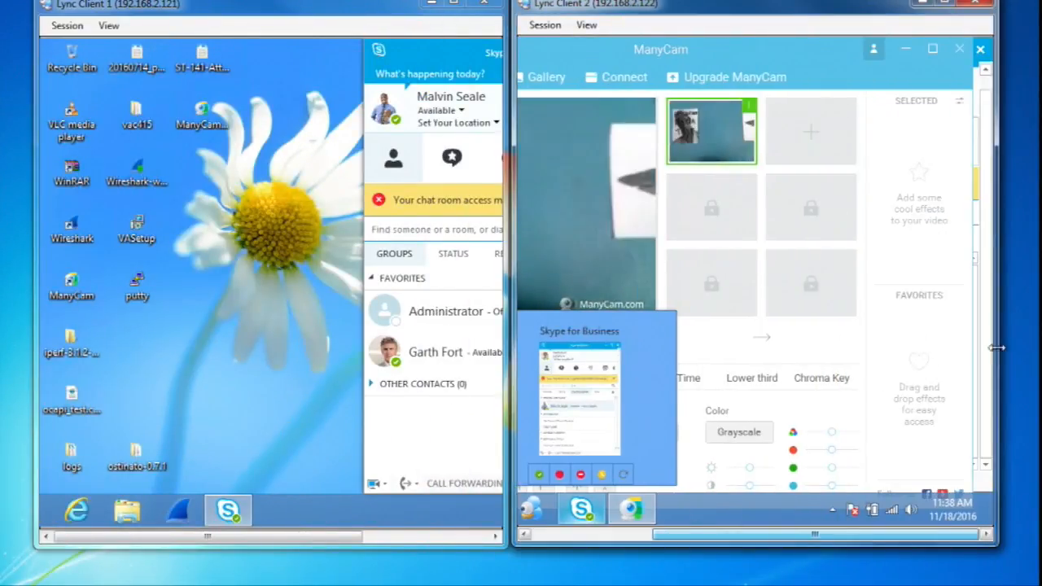
click(991, 139)
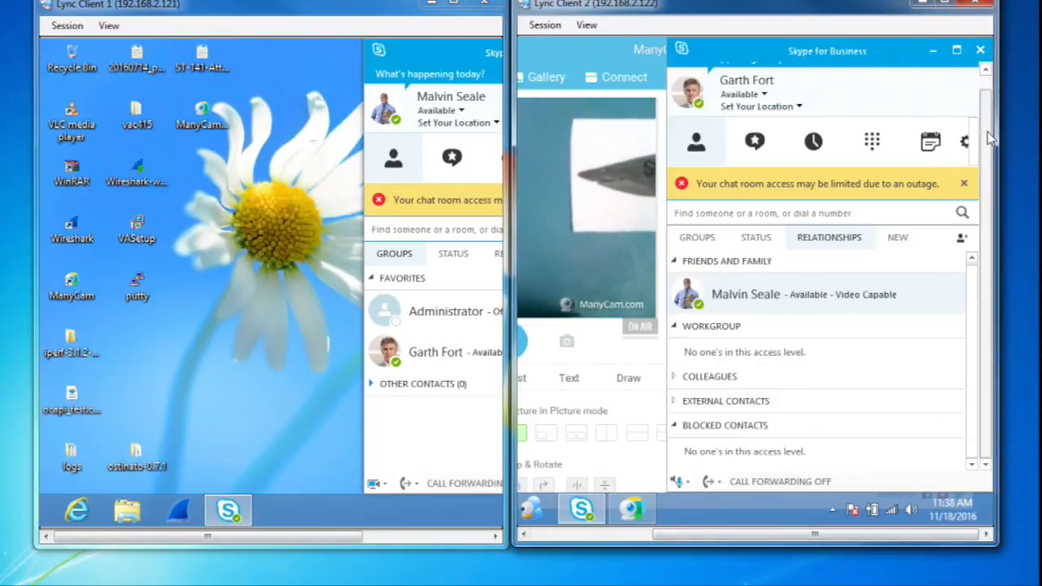
double_click(767, 293)
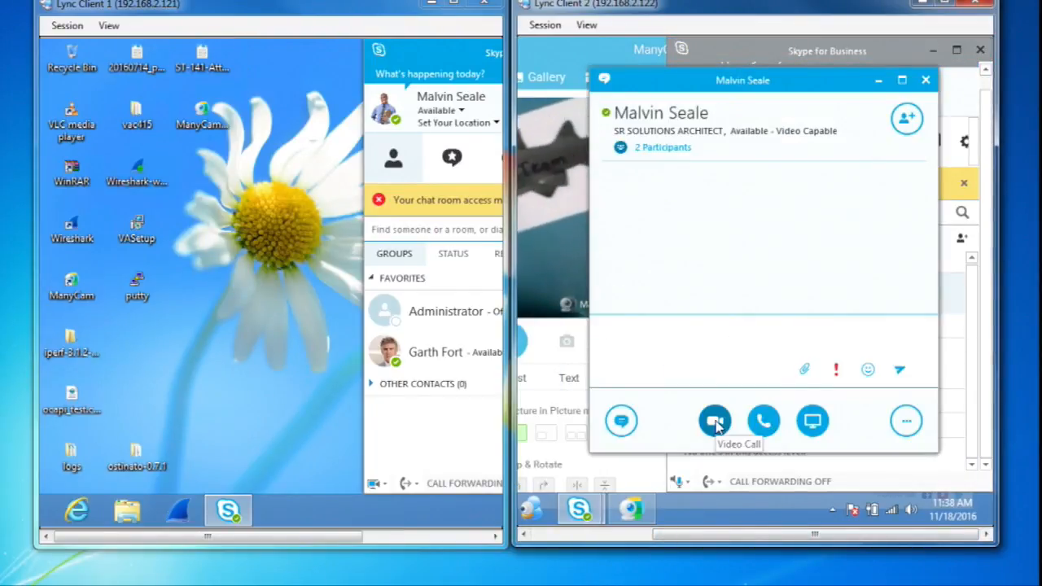
mouse_move(715, 423)
click(688, 366)
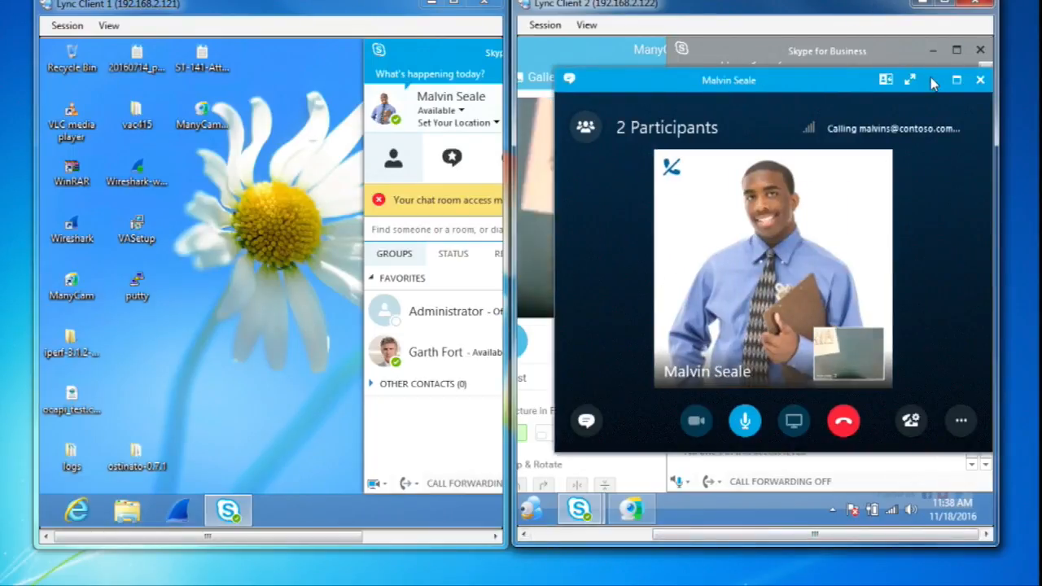
Step: Minimize the call window on Lync Client 2 and accept the incoming video call on Lync Client 1
click(933, 81)
click(643, 73)
drag(702, 533, 590, 535)
drag(210, 536, 405, 536)
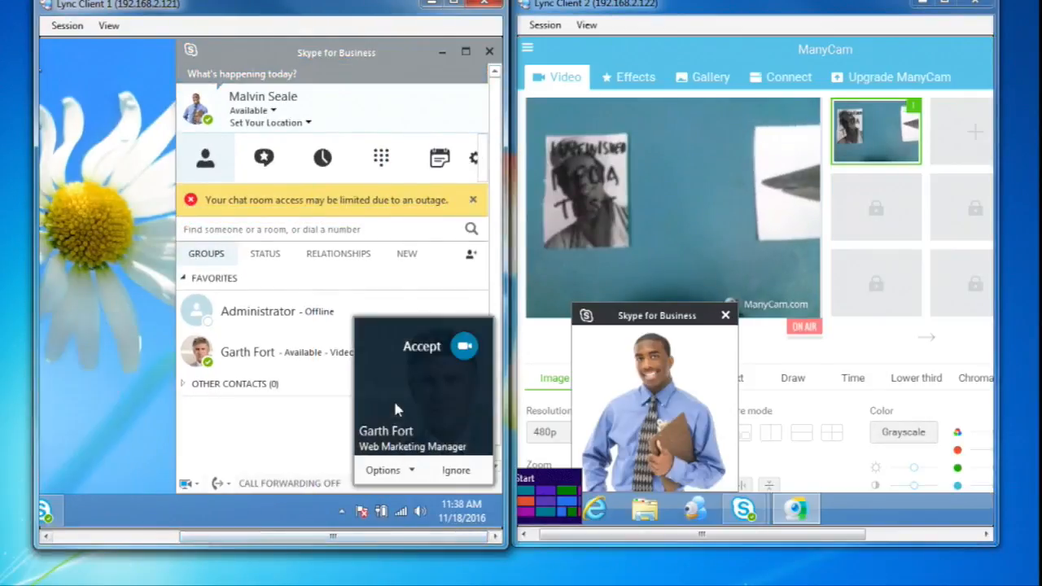
click(393, 398)
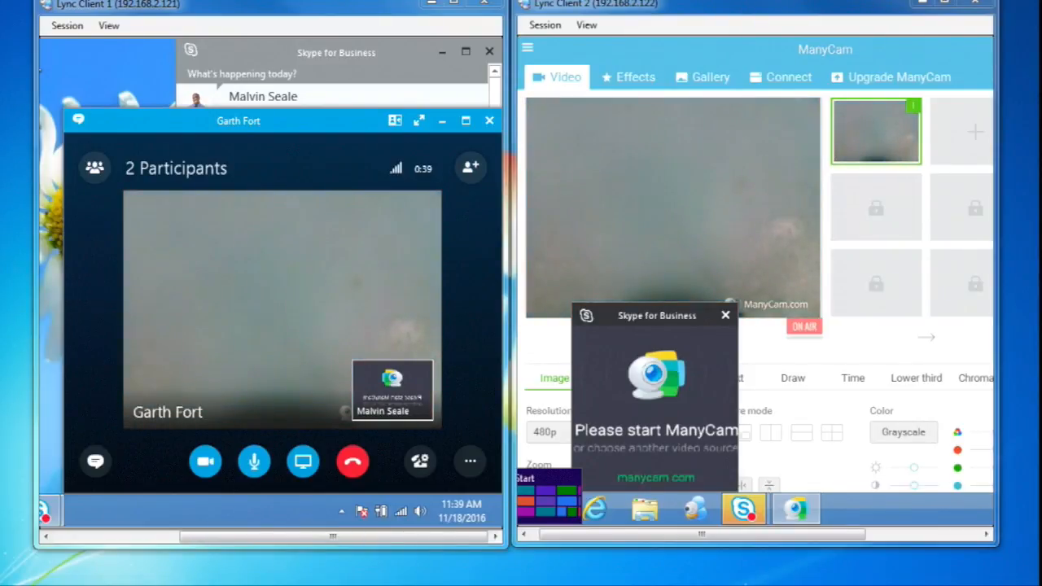
Step: Switch to the PFC Network Viewer map and filter its flow list by egress OFS port Te0/21
drag(0, 146, 370, 38)
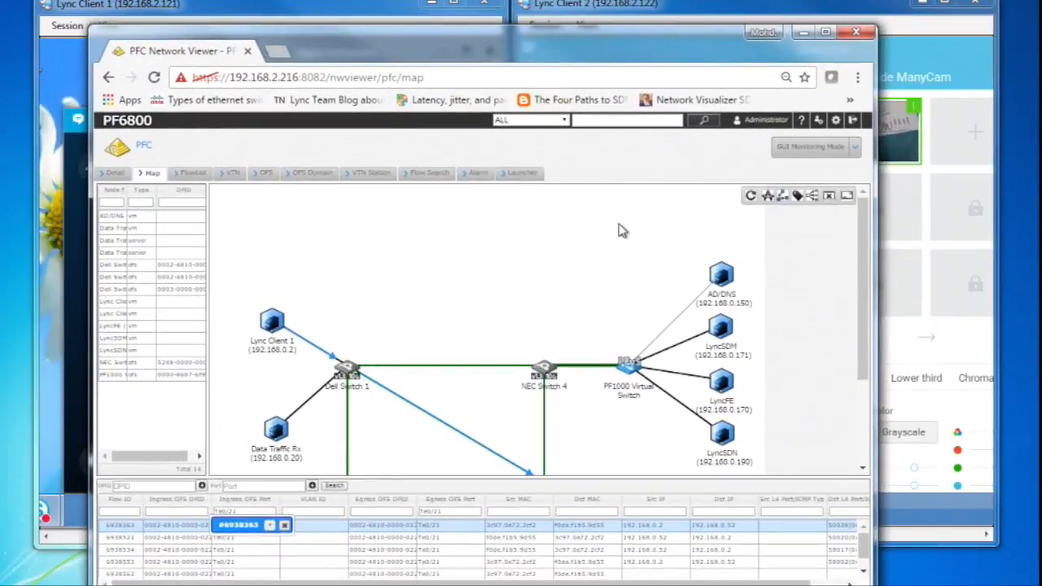
click(780, 200)
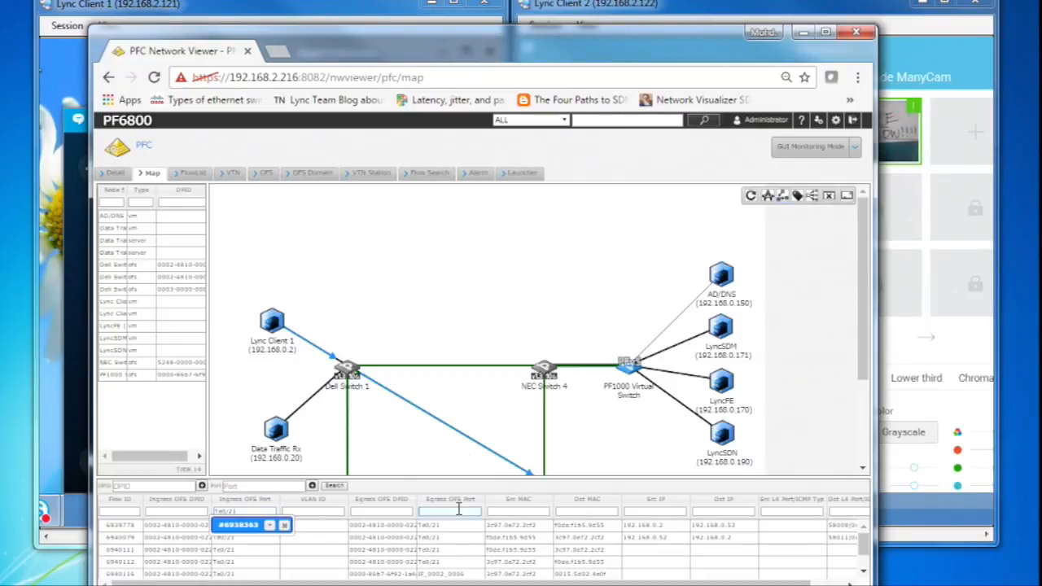
text(/21)
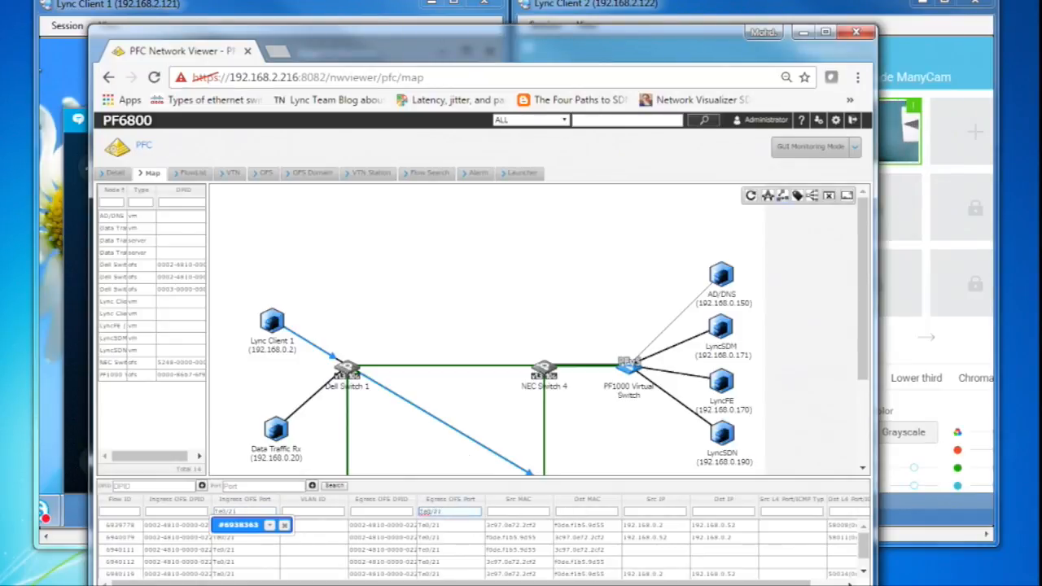
Step: Select the filtered Te0/21 flows one by one to examine their paths on the network map
click(460, 527)
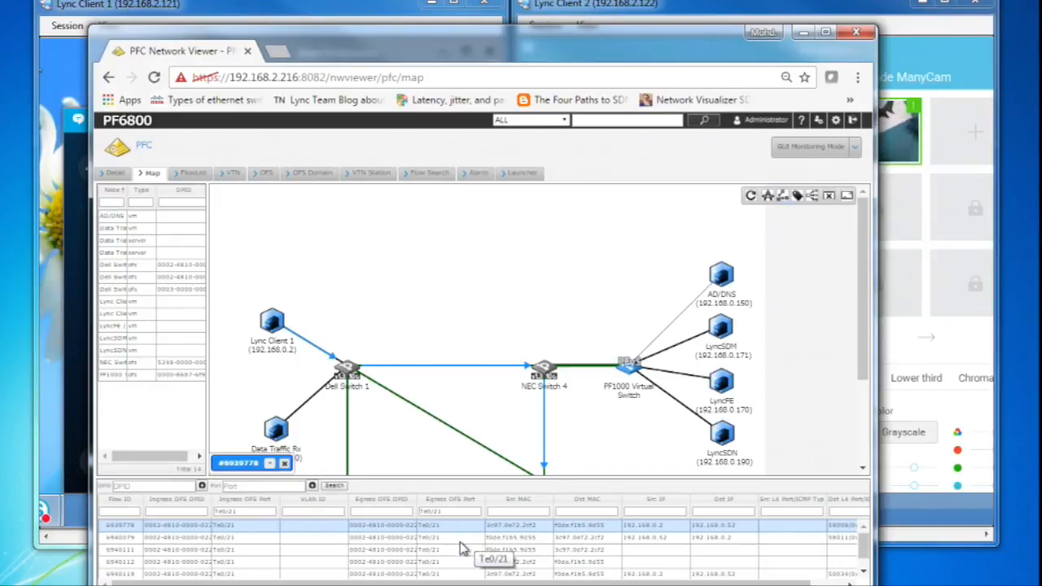
click(456, 538)
click(453, 550)
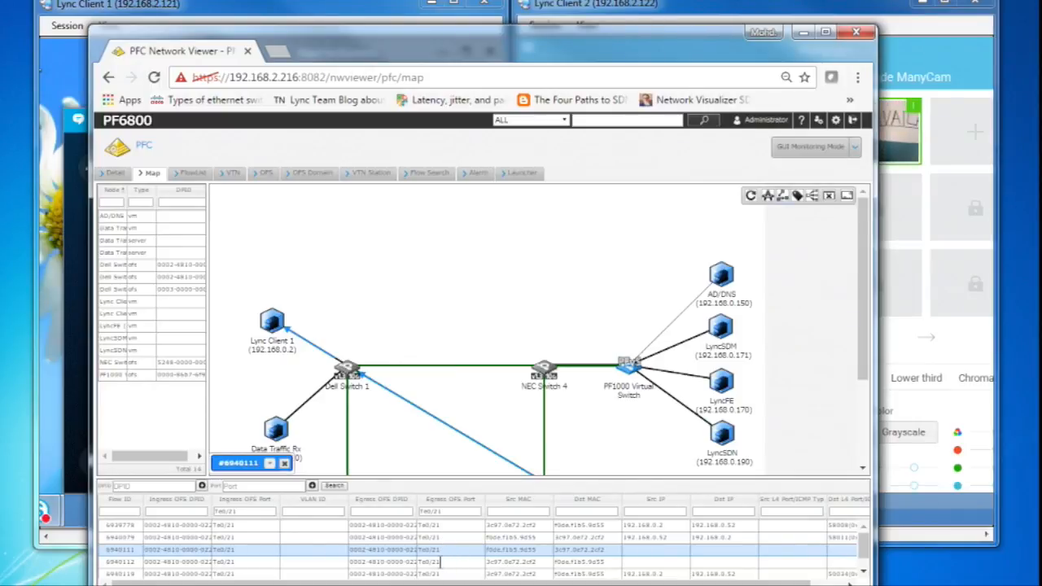
click(440, 562)
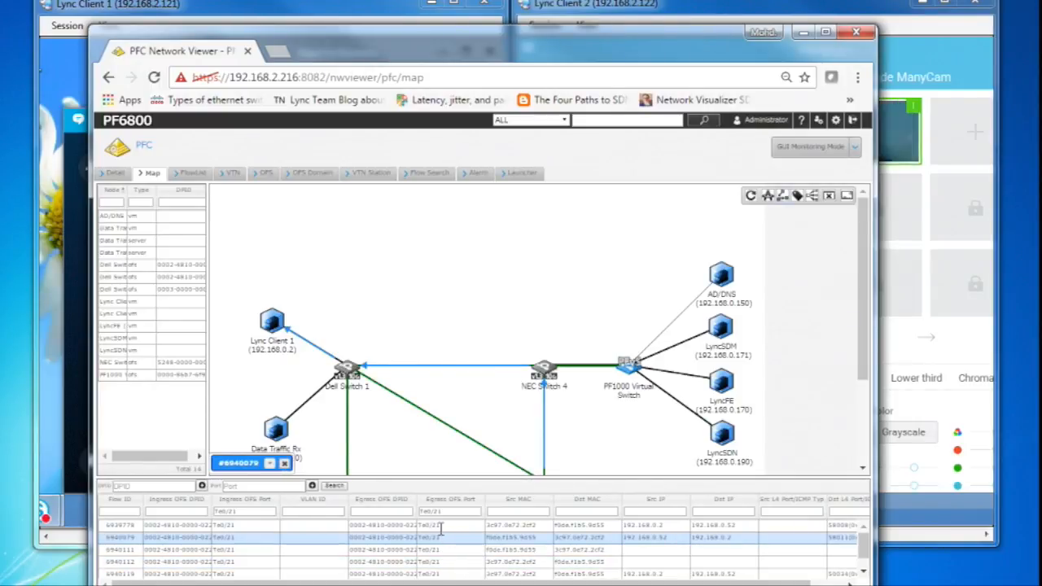
click(438, 525)
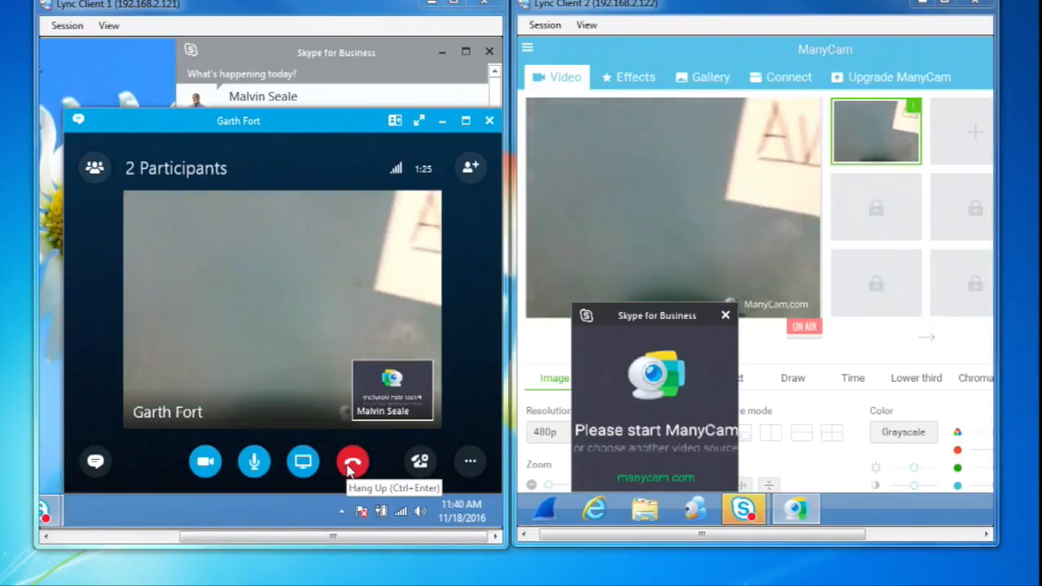
Step: End the Skype for Business video call on Lync Client 1
click(349, 464)
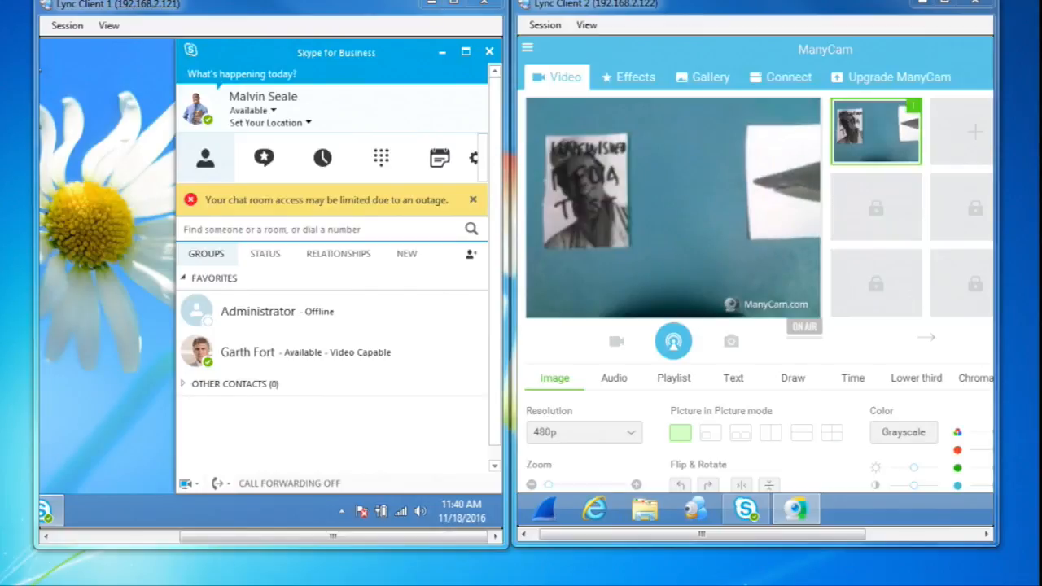
Step: Switch to the IxExplorer remote session and show its Explore Network Resources view
drag(0, 65, 0, 53)
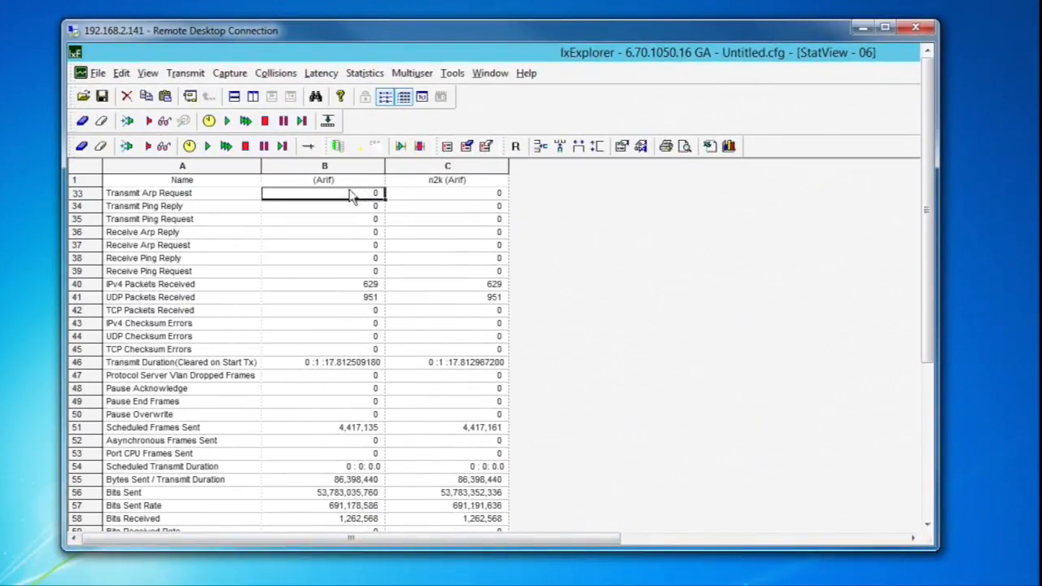
click(483, 79)
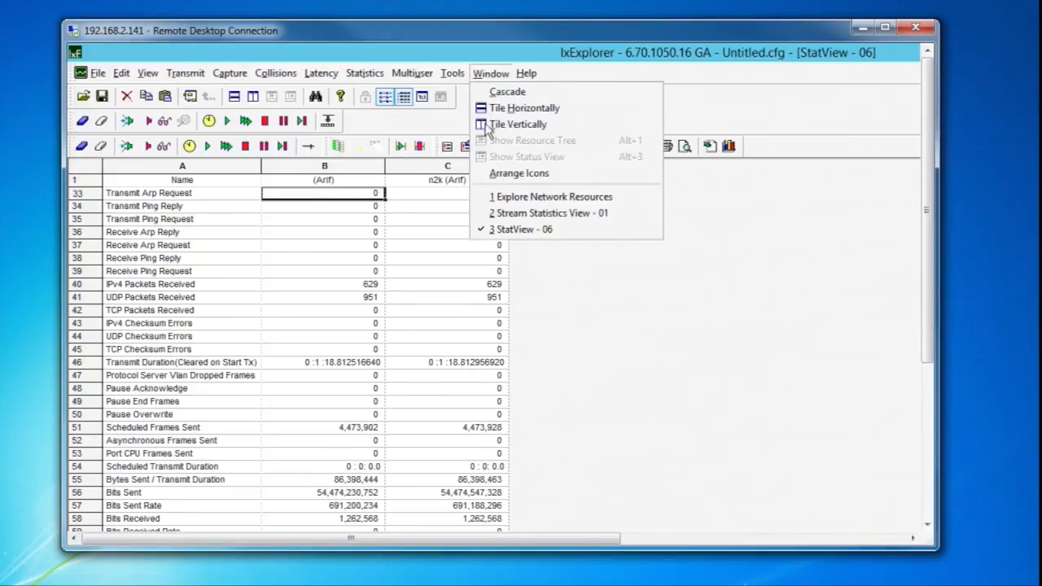
click(493, 198)
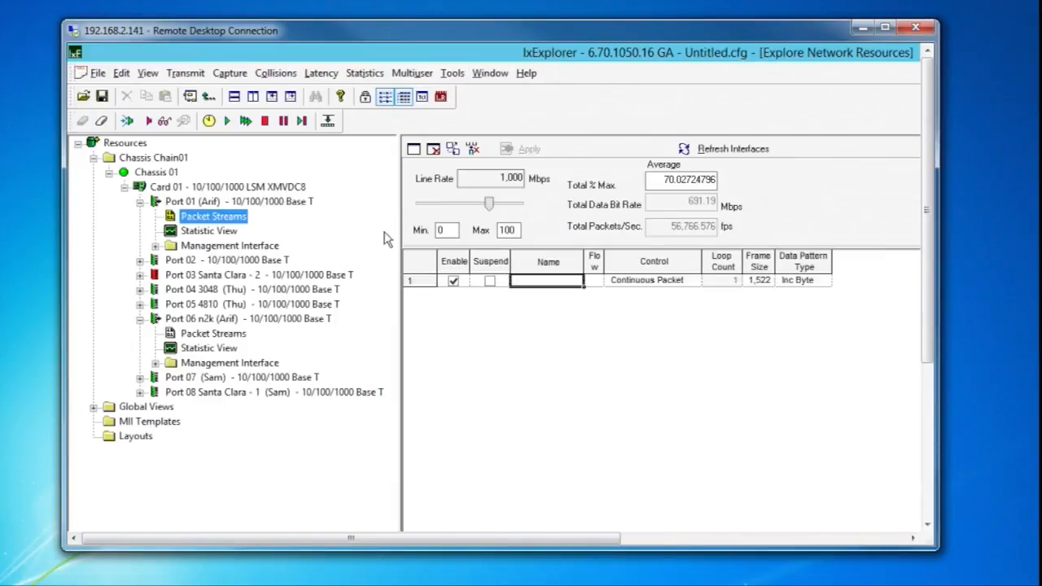
Step: Set the VLAN user priority of Port 01's packet stream to 0
double_click(531, 282)
drag(655, 181, 442, 136)
click(291, 343)
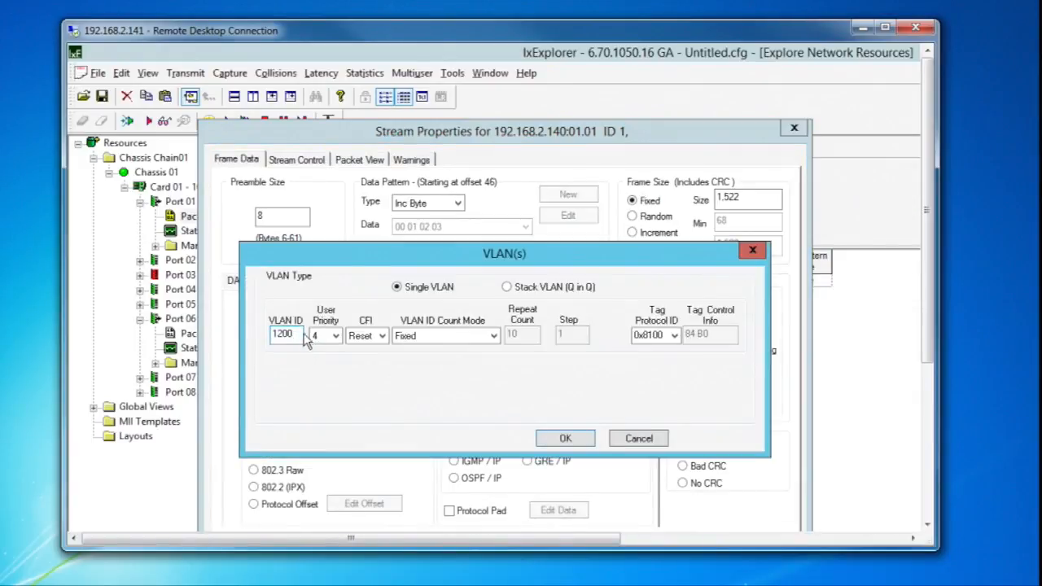
click(332, 342)
click(321, 349)
click(561, 441)
Step: Set the DSCP mode in the Port 01 stream's IPv4 header to Default and save the stream properties
click(610, 328)
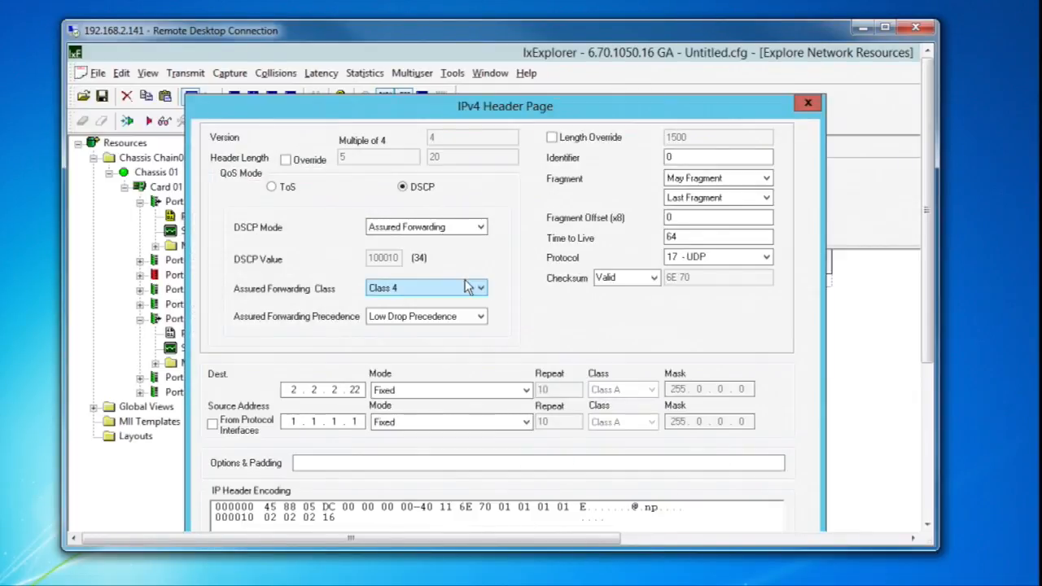
click(479, 227)
click(411, 242)
drag(698, 109, 699, 33)
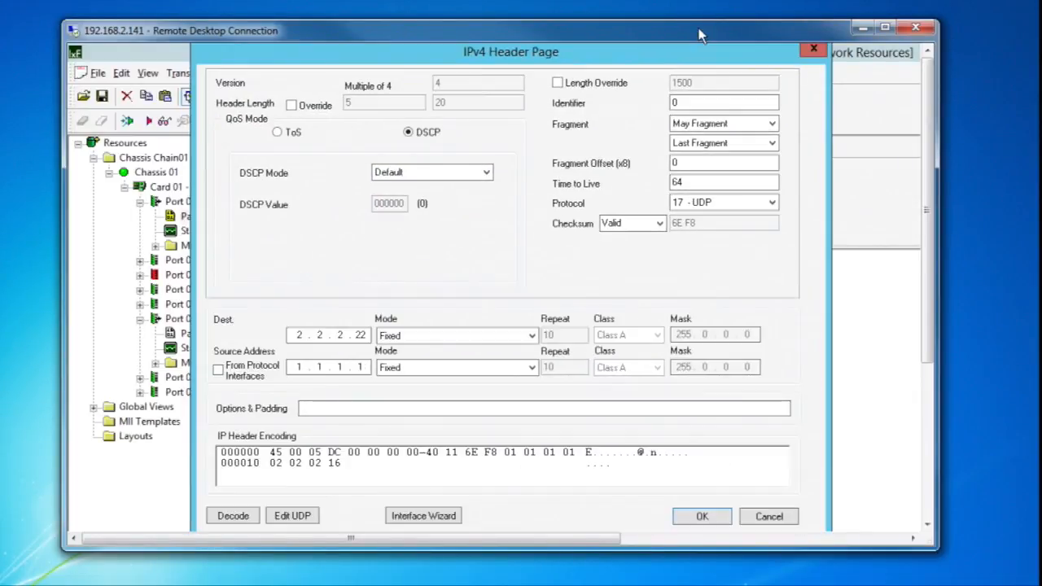
click(703, 519)
drag(690, 127, 712, 48)
click(686, 480)
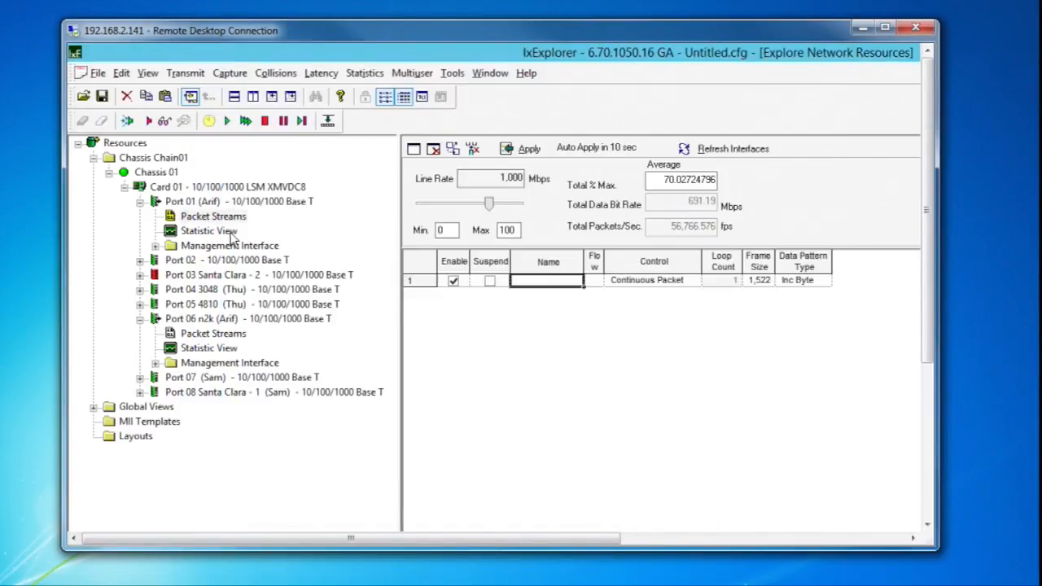
Step: Open the Port 06 packet stream's properties and set its VLAN user priority to 0
click(231, 337)
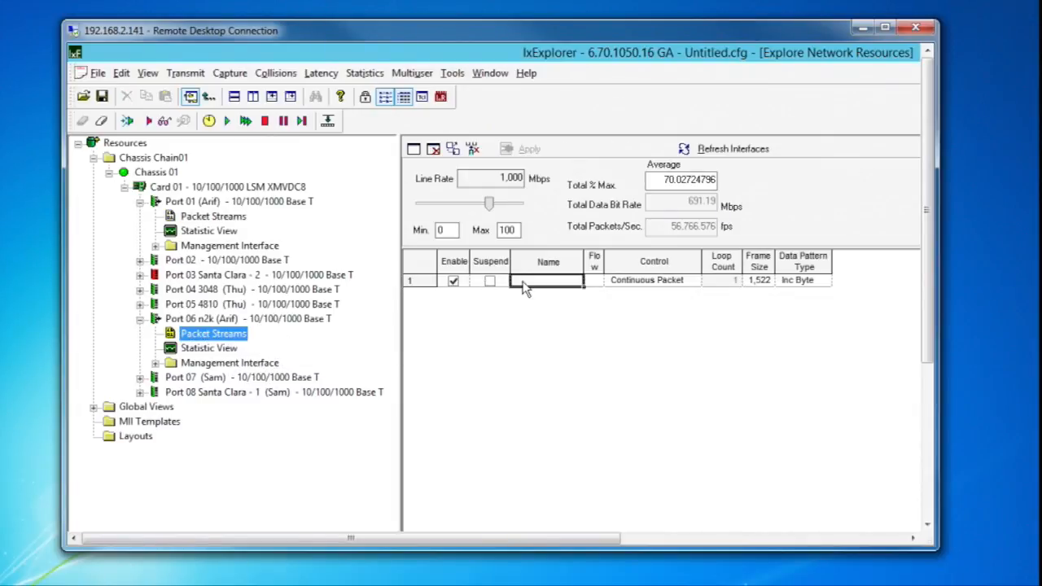
double_click(525, 288)
drag(707, 175, 563, 96)
click(363, 307)
click(400, 301)
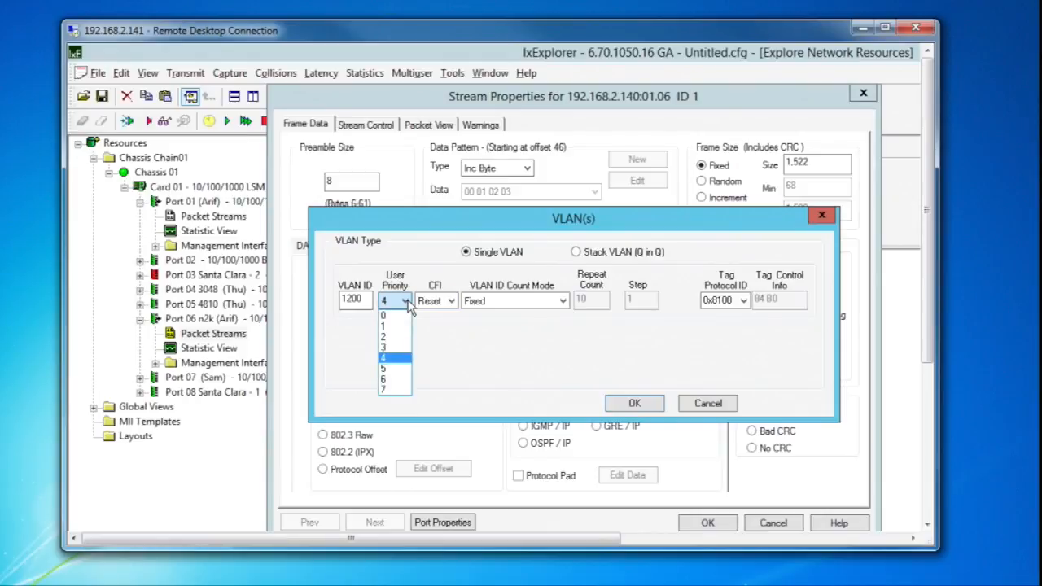
click(396, 317)
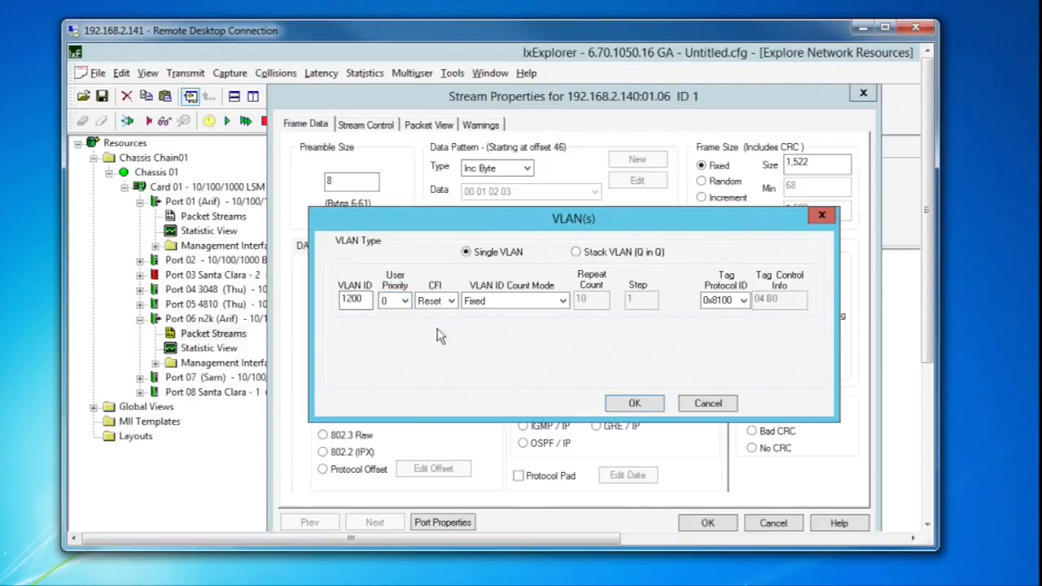
click(634, 404)
Step: Set the DSCP mode in the Port 06 stream's IPv4 header to Default and save the stream properties
click(679, 293)
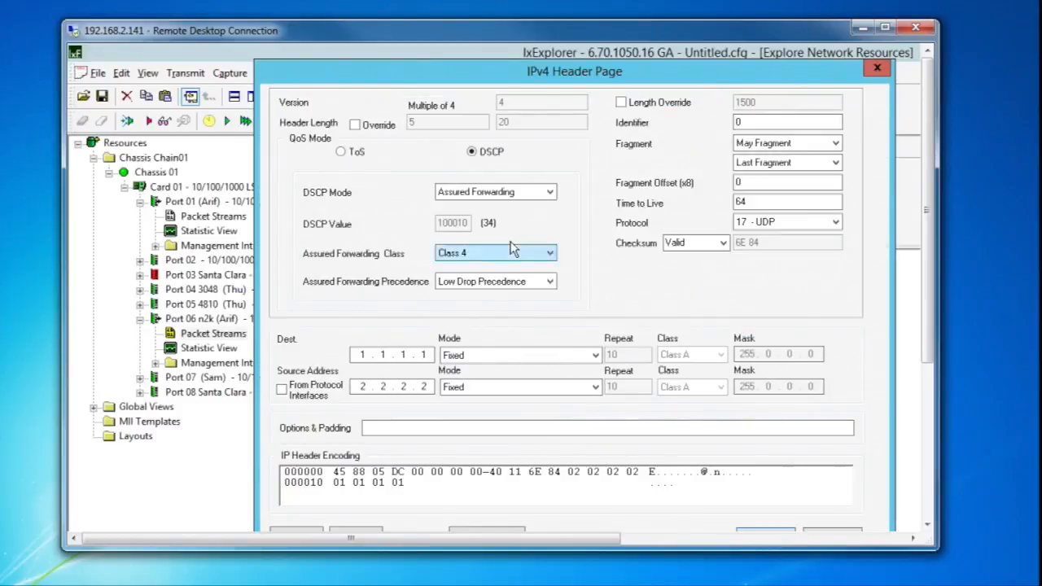
click(500, 202)
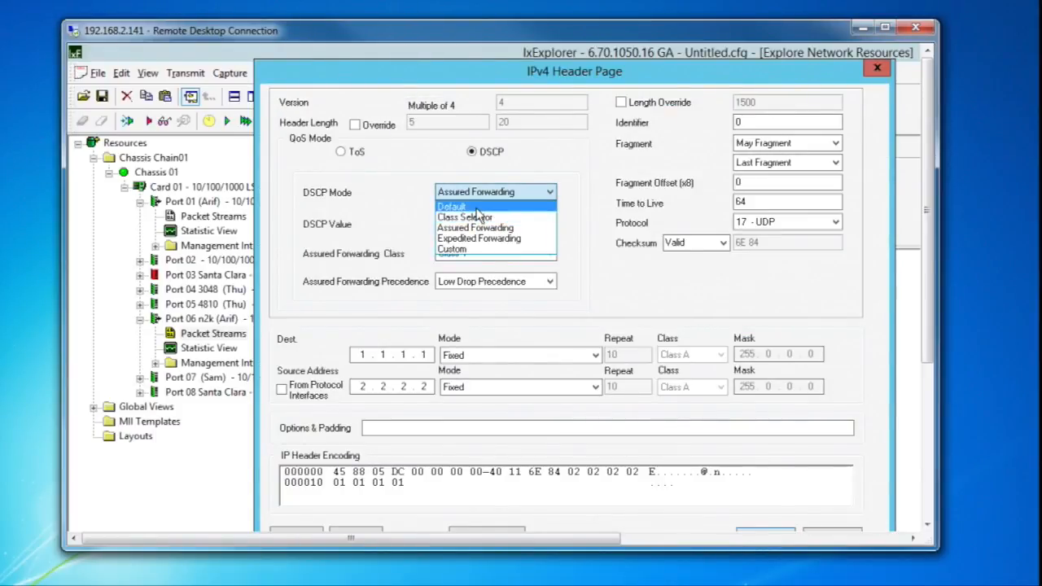
click(492, 204)
drag(928, 285, 928, 330)
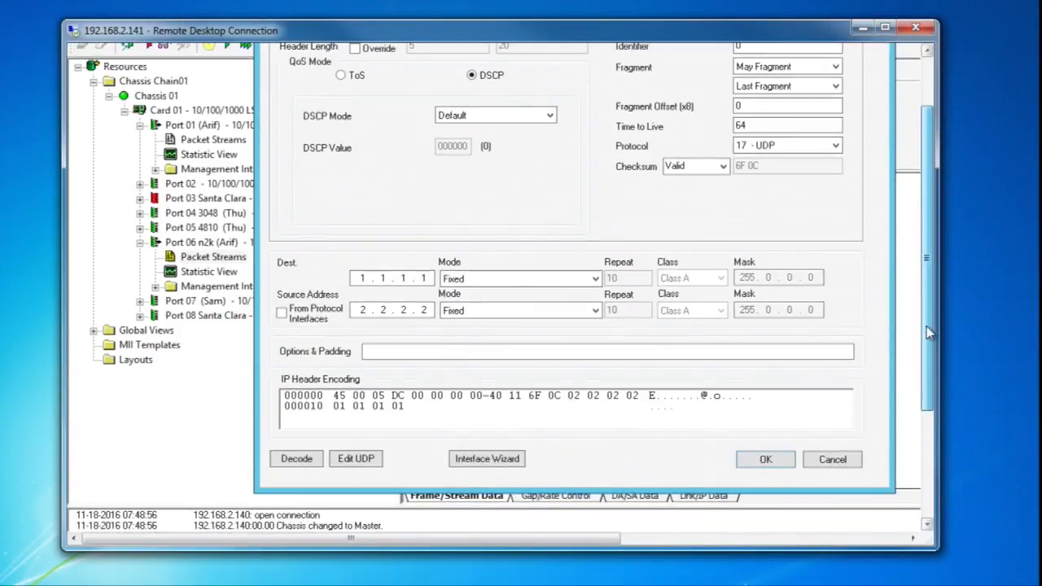
click(765, 459)
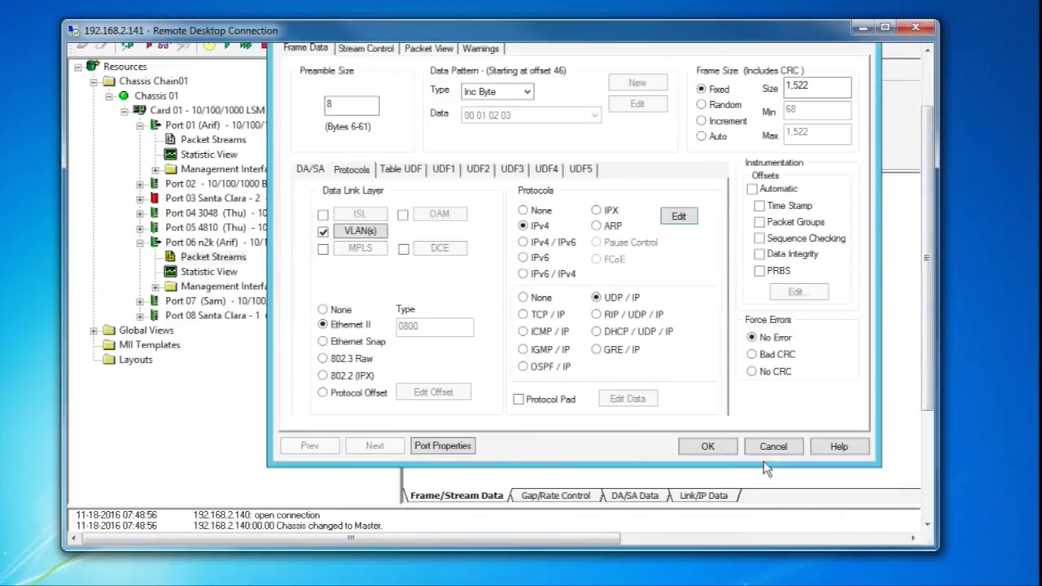
click(692, 447)
Step: Reopen the Port 06 stream to check its VLAN and IPv4 header settings, and return to Port 01's packet streams
double_click(566, 210)
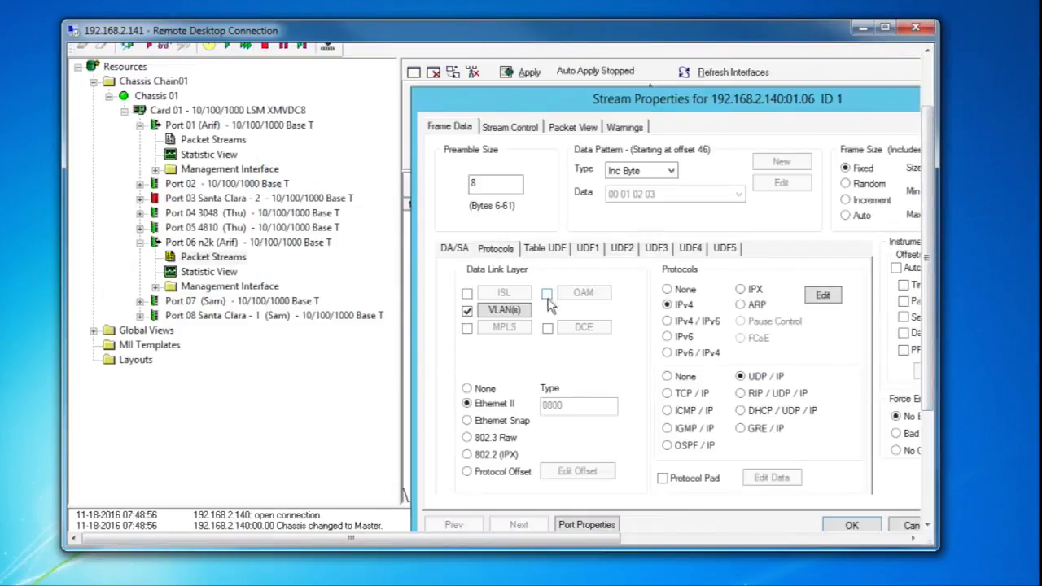
click(515, 314)
click(796, 404)
click(823, 297)
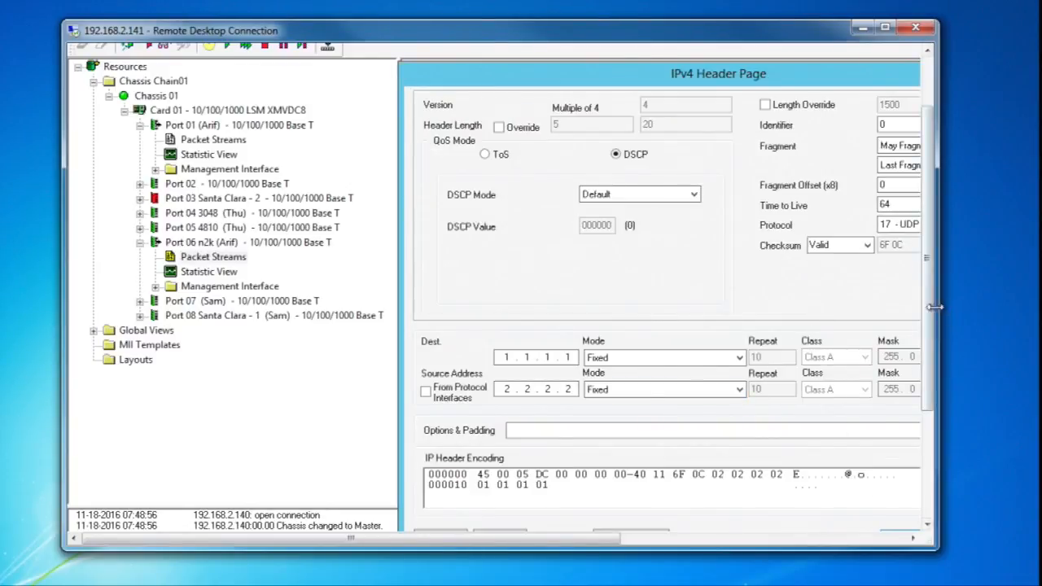
scroll(934, 306, down, 5)
click(896, 374)
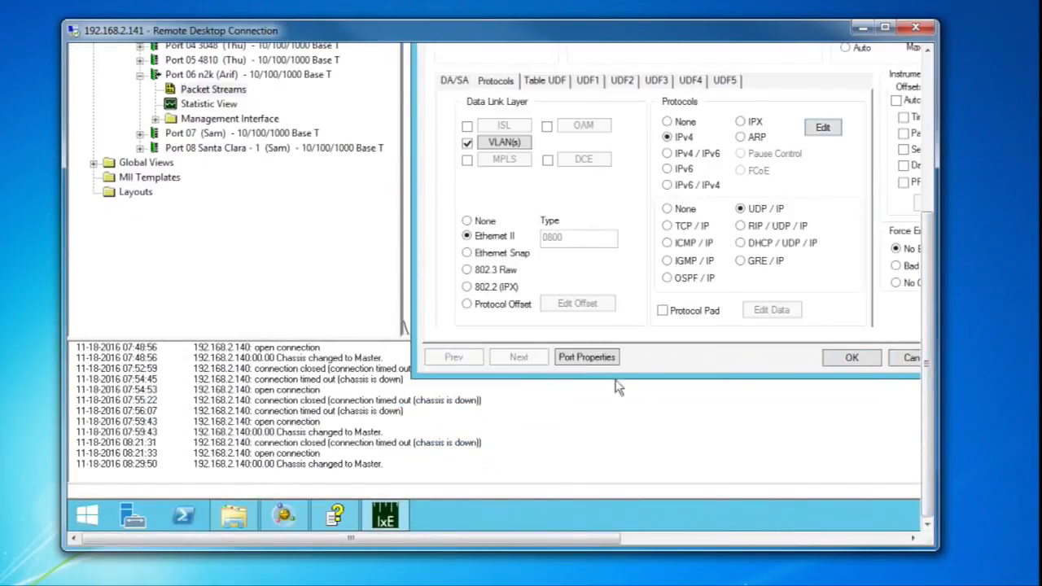
click(852, 358)
drag(928, 375, 925, 216)
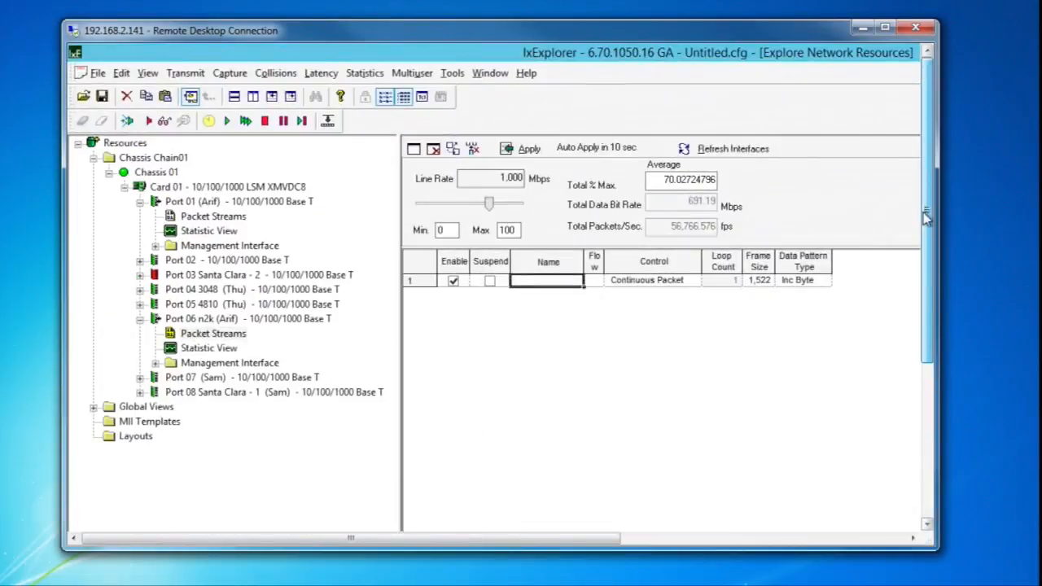
click(213, 217)
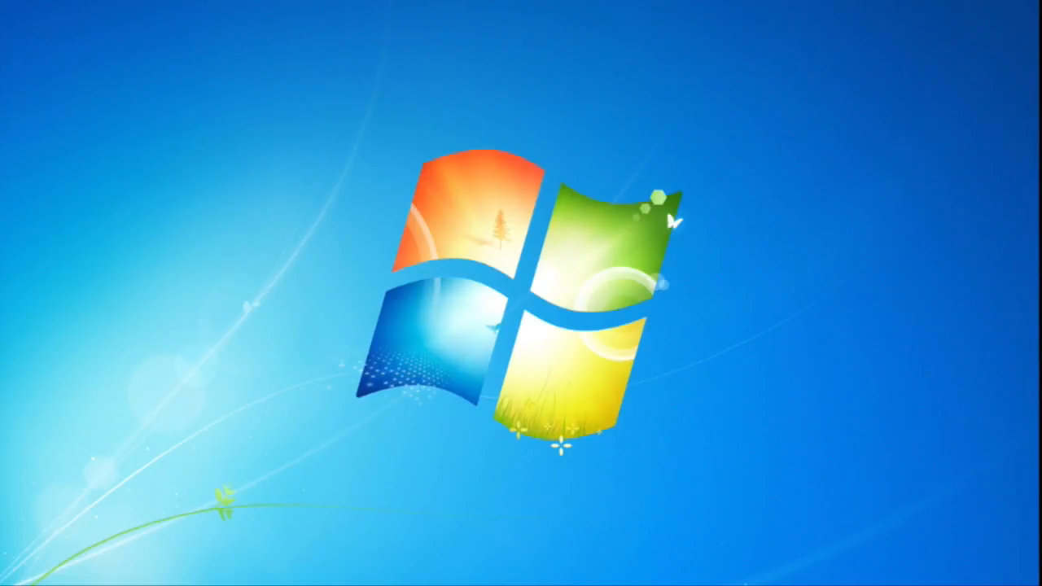
Step: Return to the Lync client sessions and dismiss the chat room outage notice on Lync Client 1
key(alt+Tab)
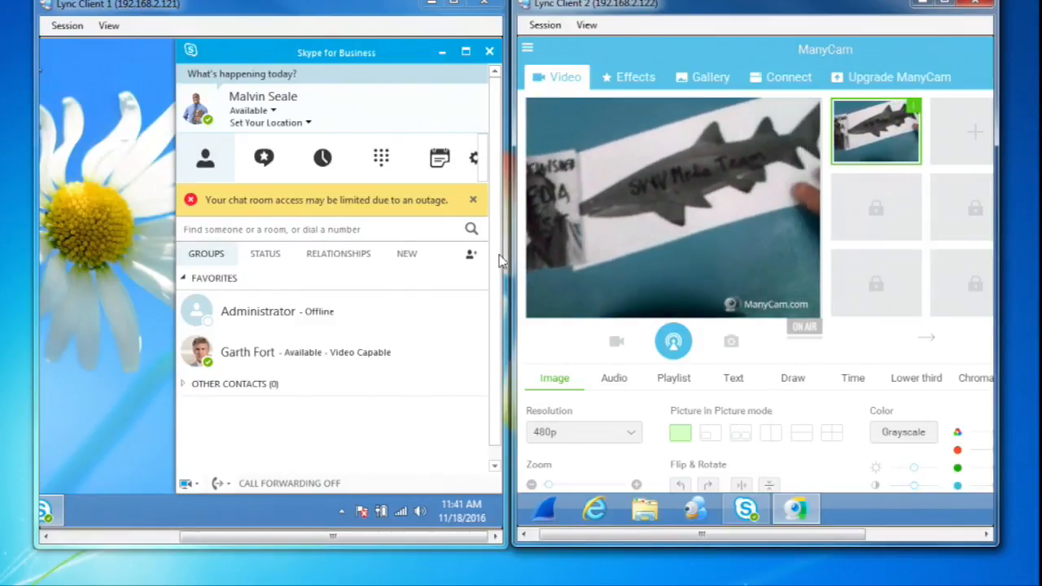
click(472, 200)
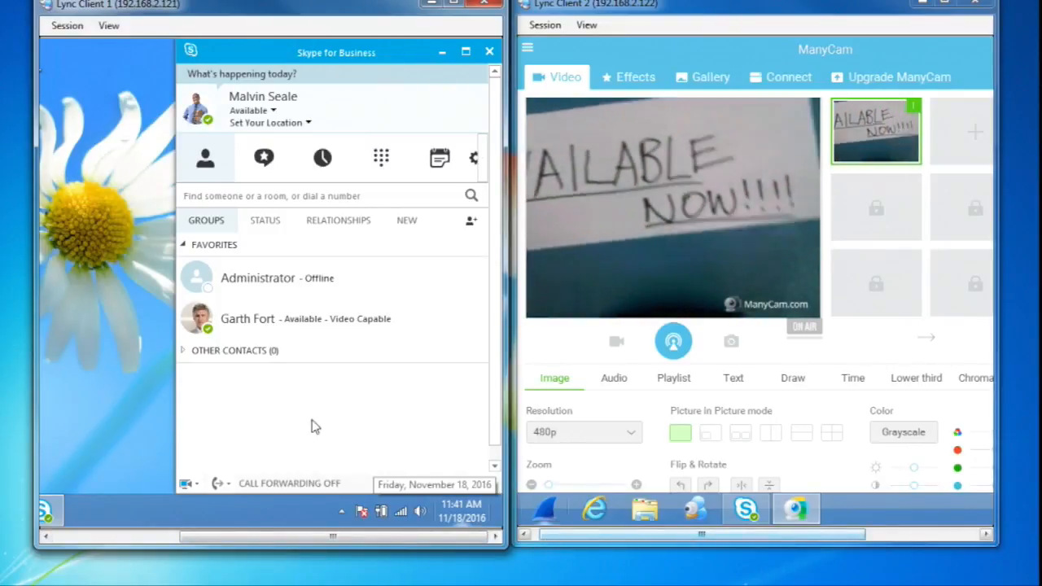
mouse_move(520, 521)
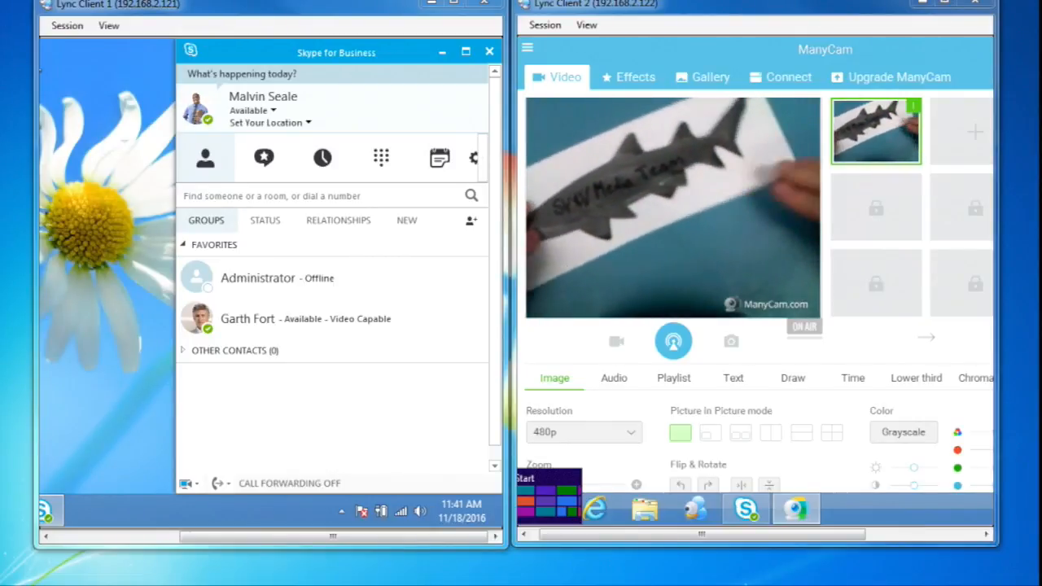
Step: Switch to the SkypeSDN session and run Disable-PflowLync.DynamicPath in PowerShell
drag(0, 15, 506, 24)
click(412, 364)
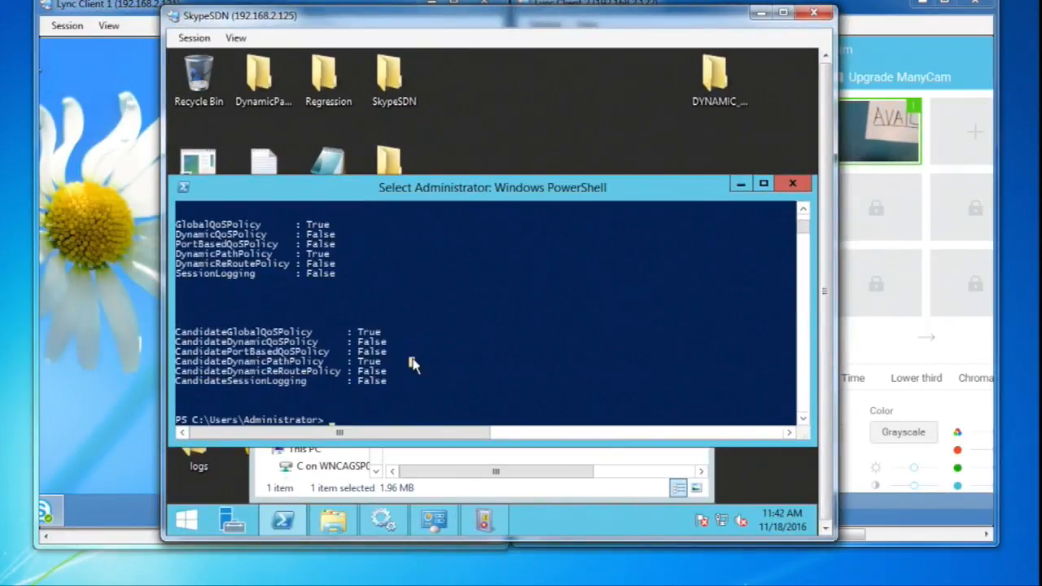
text(Disab)
key(BackSpace)
key(BackSpace)
key(BackSpace)
key(BackSpace)
key(BackSpace)
text(Dis)
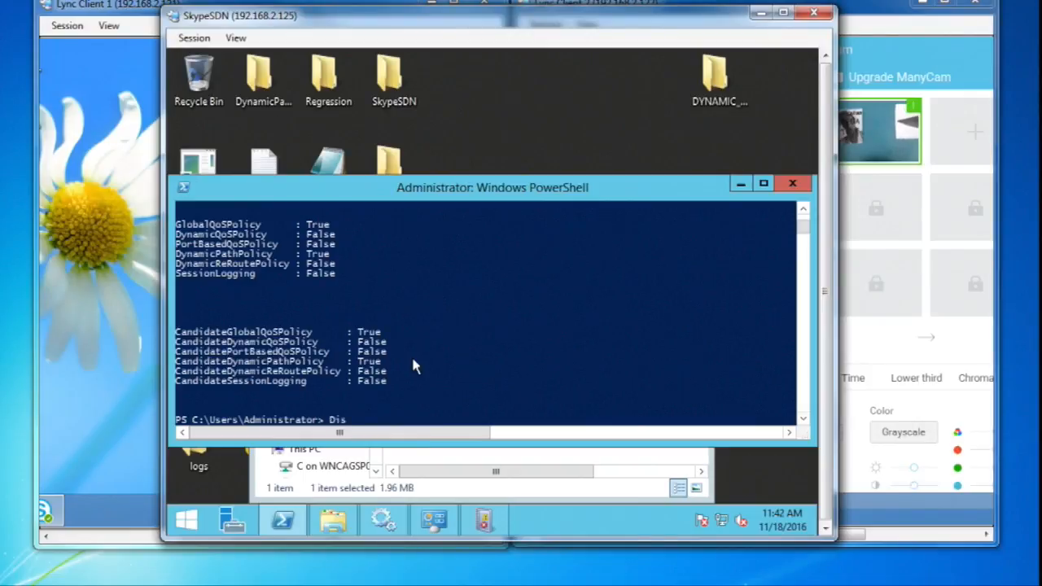
text(able-Pf)
key(Tab)
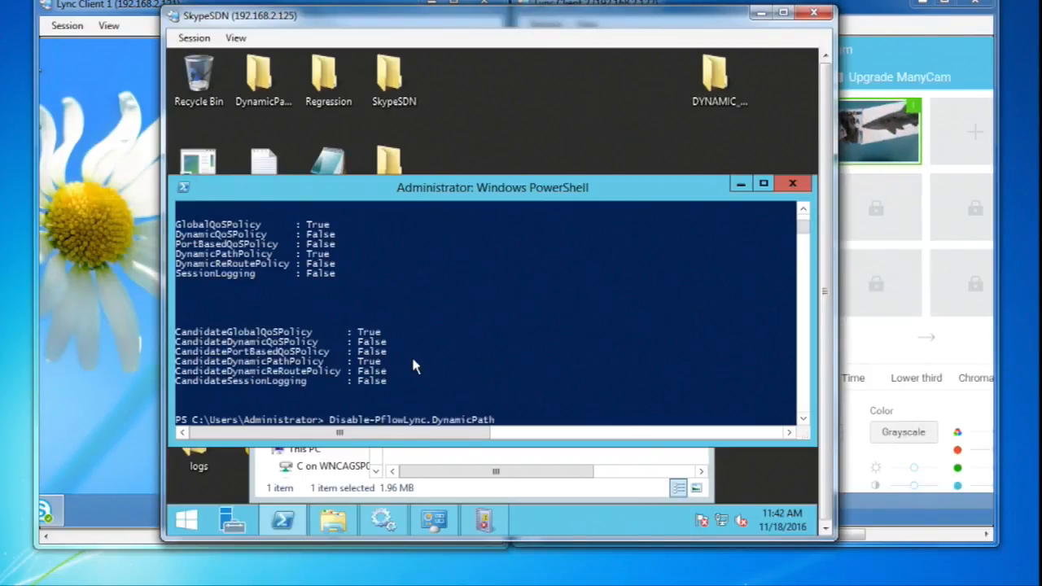
key(Return)
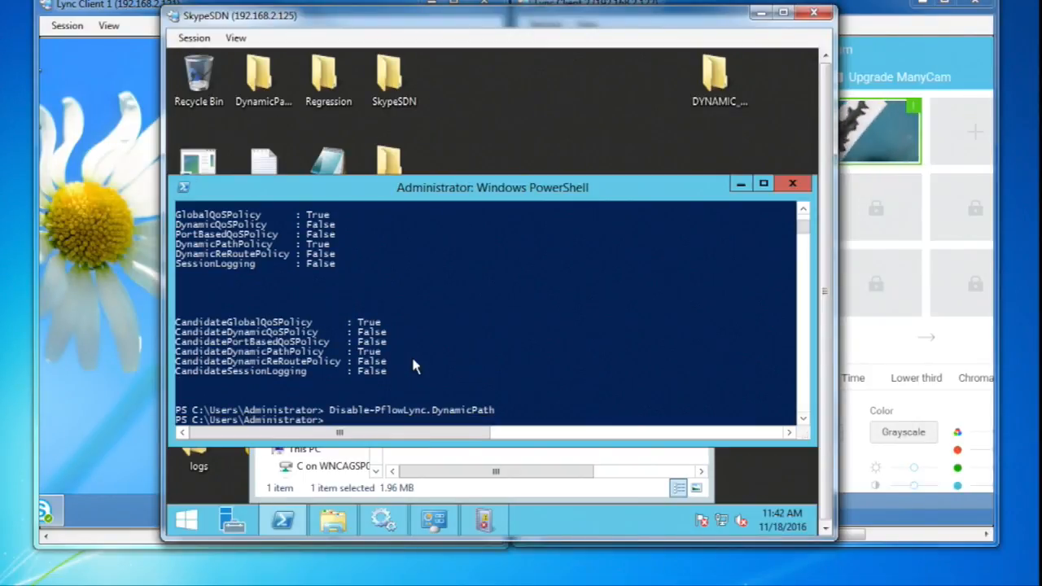
Step: Run Enable-PflowLync.DynamicQoS and answer y to disable the Global QoS policy
text(Enable-Pf)
key(Tab)
key(Tab)
key(Return)
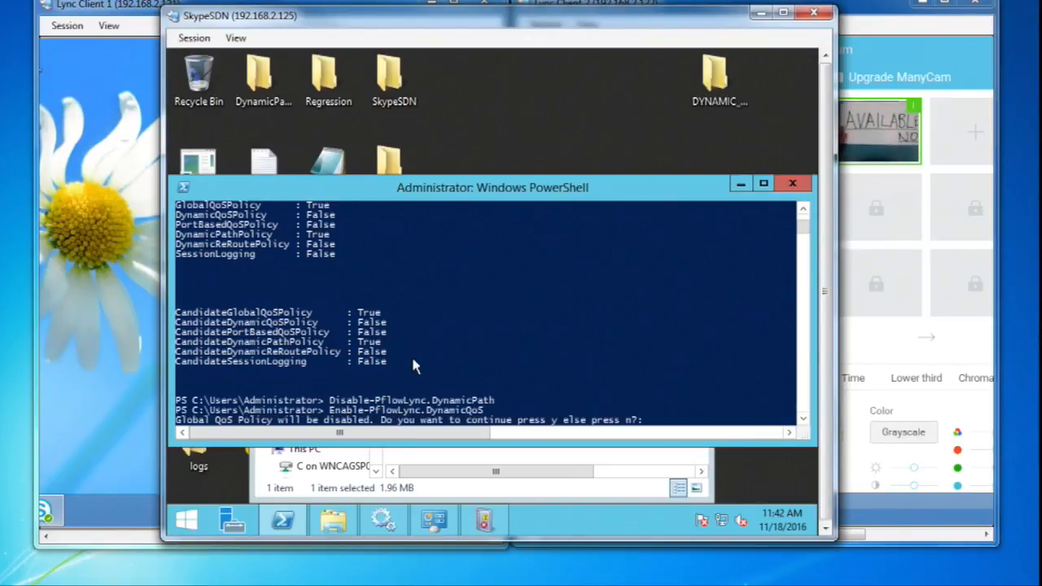
text(y)
key(Return)
Step: Apply the changed policies by running Invoke-PflowLync.Settings
text(Invoke-pf)
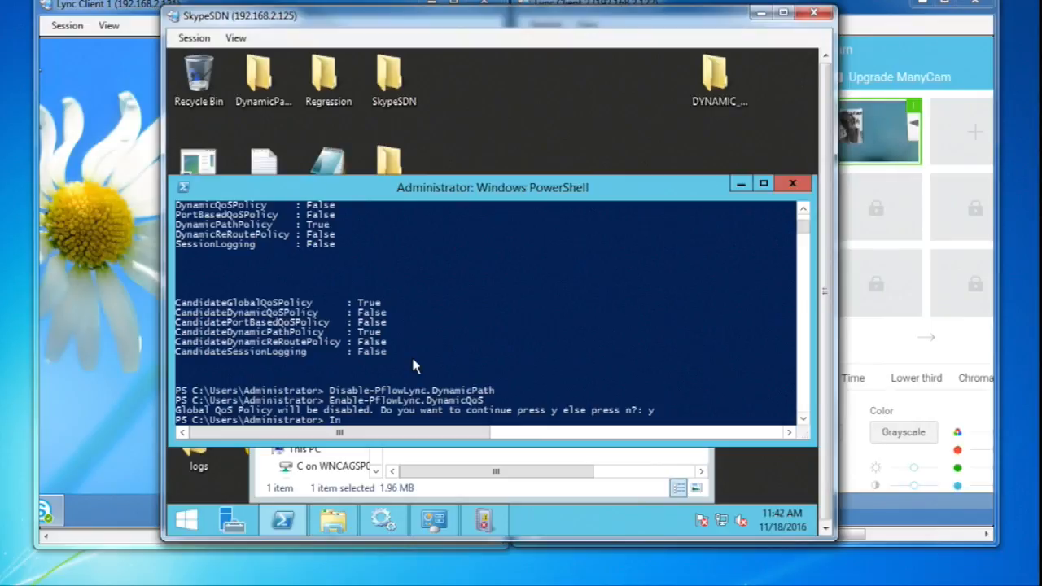
key(Tab)
key(Return)
key(Return)
key(Return)
key(Return)
key(Return)
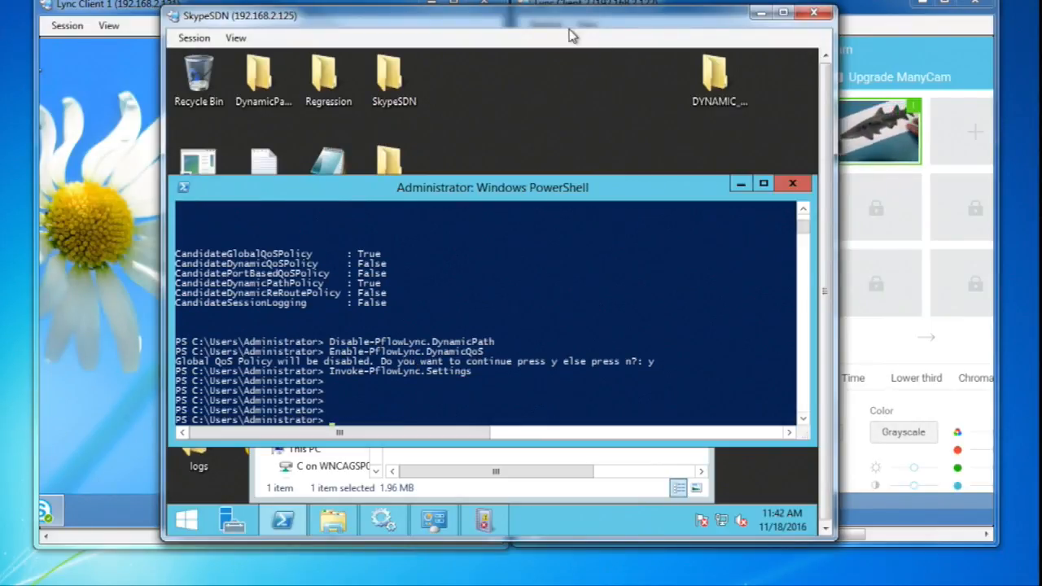
Step: Query the PflowLync configuration in PowerShell with a Get-PflowLync cmdlet
drag(560, 22, 539, 36)
text(get-pf)
key(Tab)
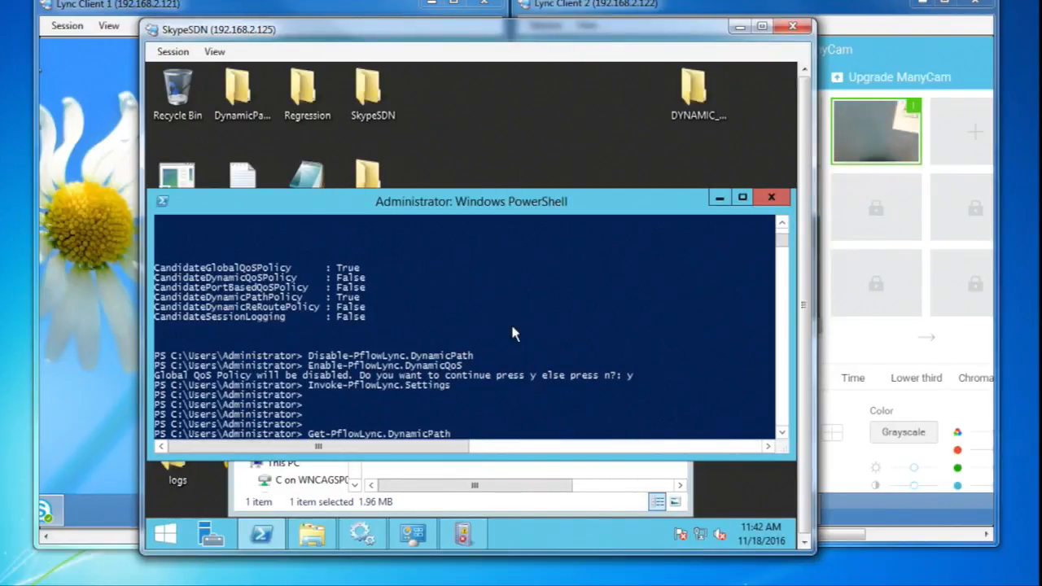
key(Tab)
key(Tab)
key(Tab)
key(Return)
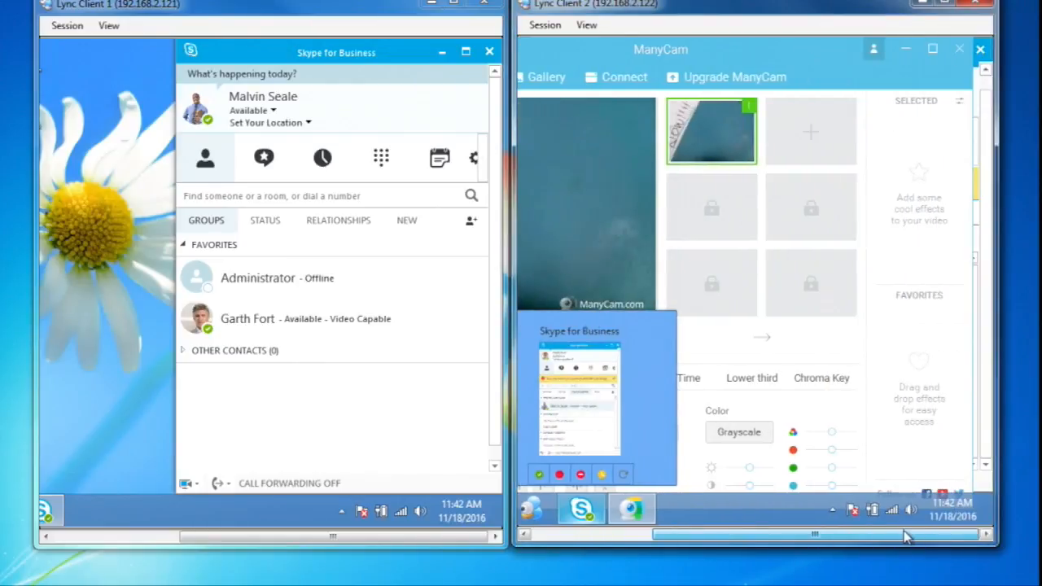
Step: Start a video call from Lync Client 2 to the Friends and Family contact and minimize the call window
click(986, 238)
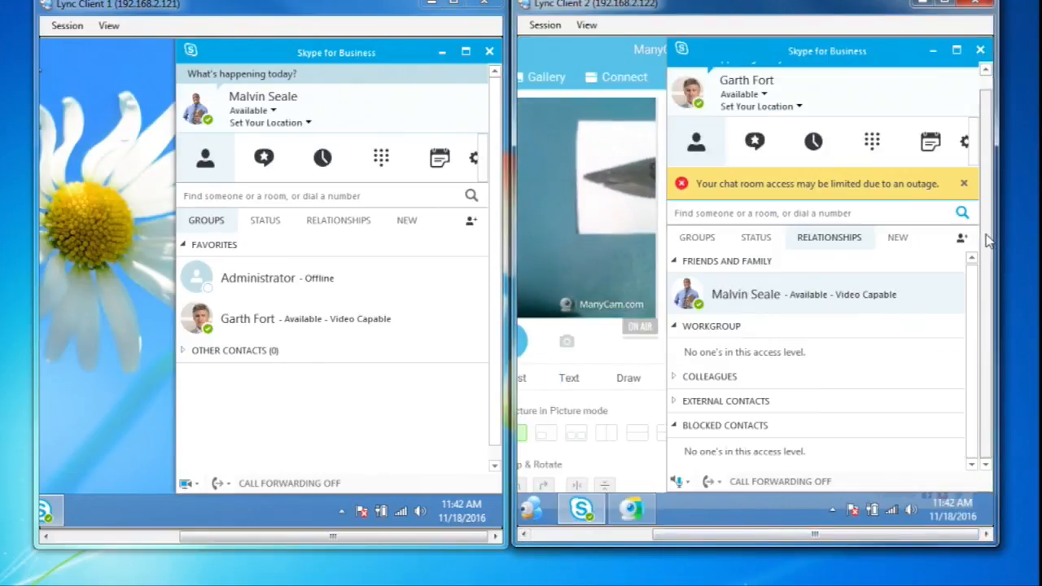
click(863, 294)
double_click(863, 293)
mouse_move(715, 421)
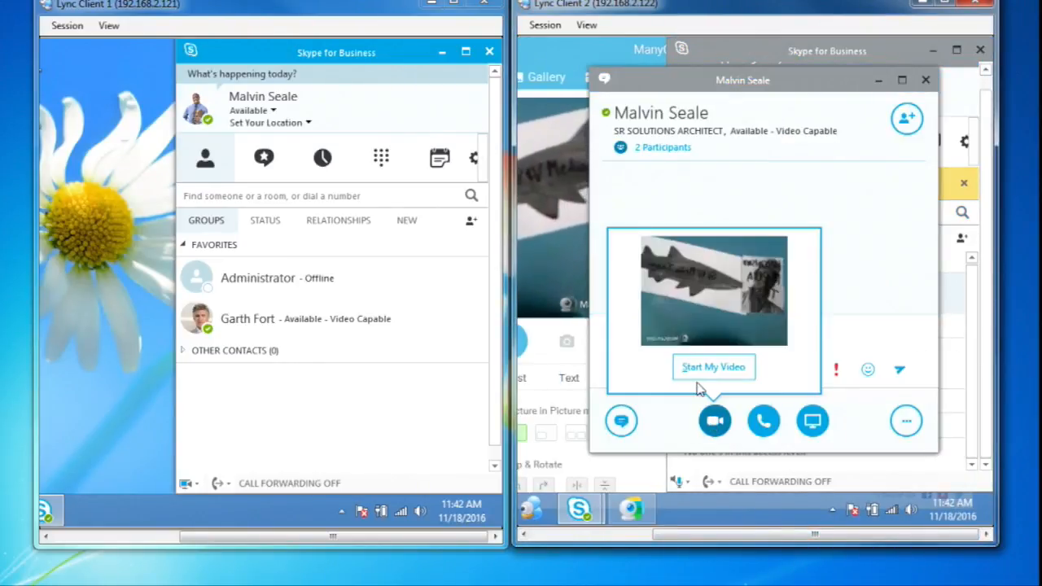
click(708, 368)
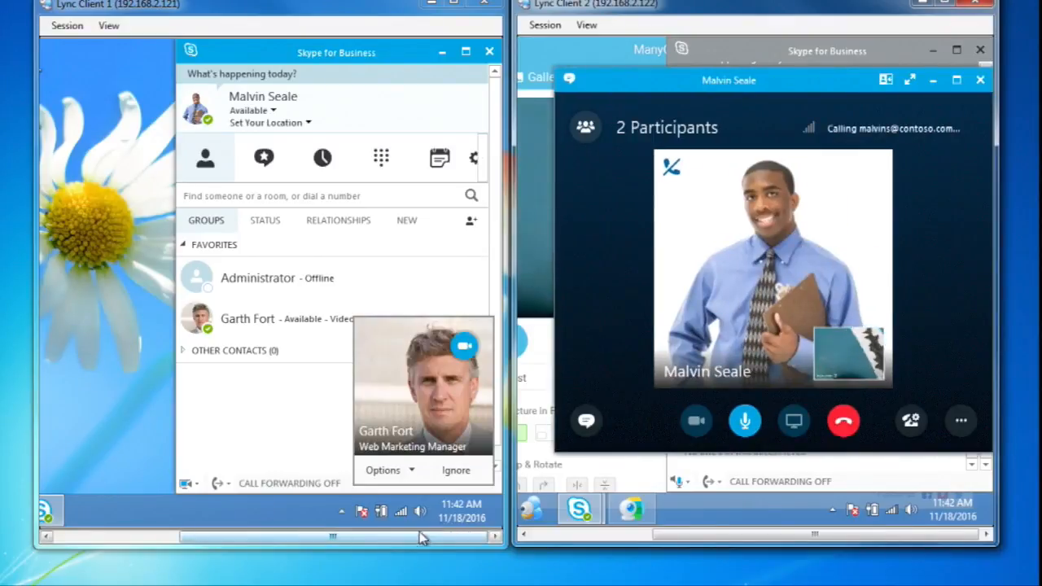
click(933, 80)
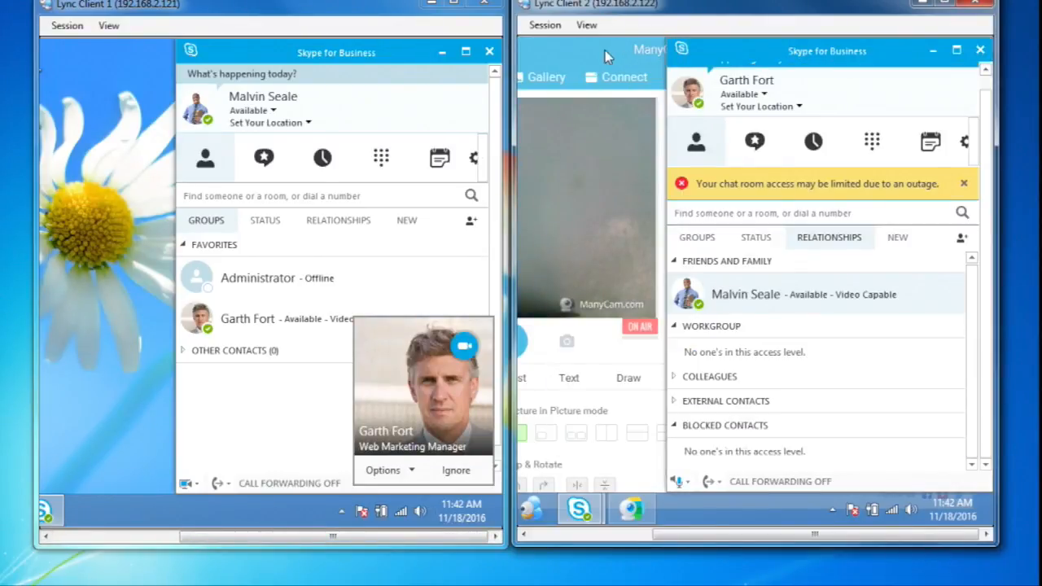
Step: Bring ManyCam forward on Lync Client 2, answer the incoming video call on Lync Client 1, and end the call after checking the video
click(605, 50)
drag(725, 533, 322, 537)
click(397, 399)
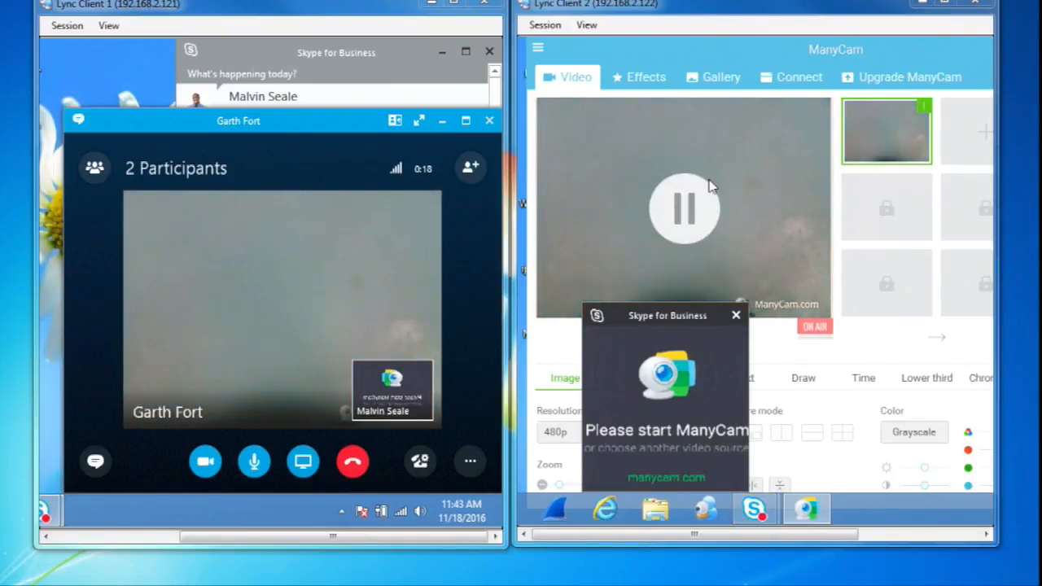
click(364, 465)
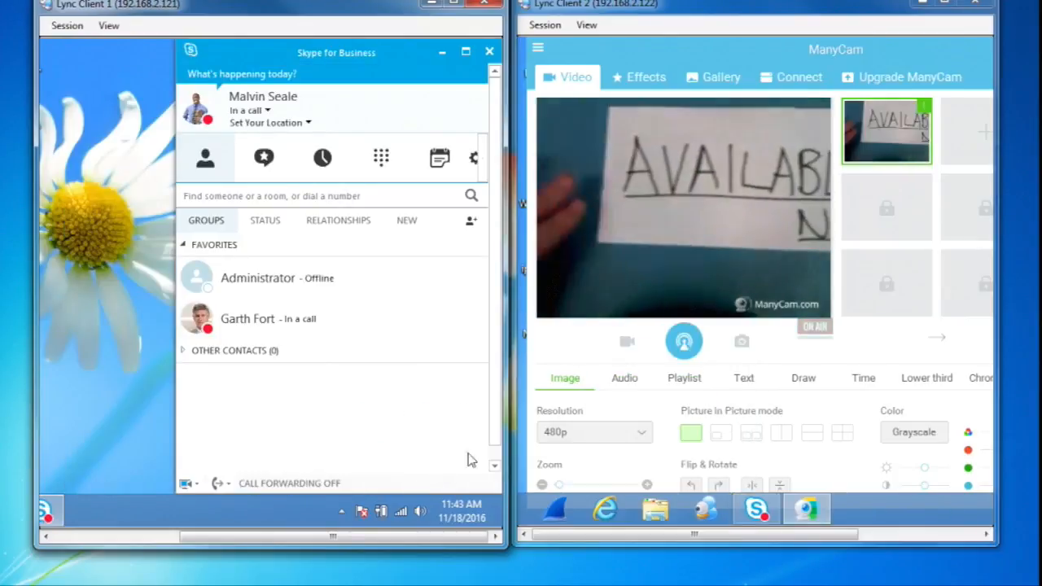
Step: Place another video call between the two Lync clients and bring the 192.168.2.141 remote desktop window with the port statistics into view
mouse_move(48, 512)
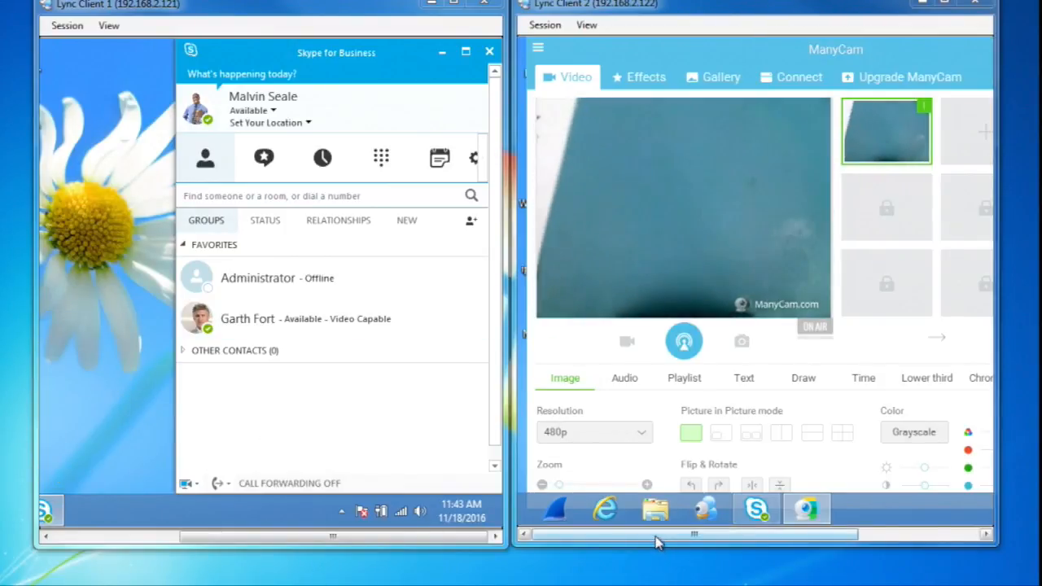
drag(657, 534, 778, 533)
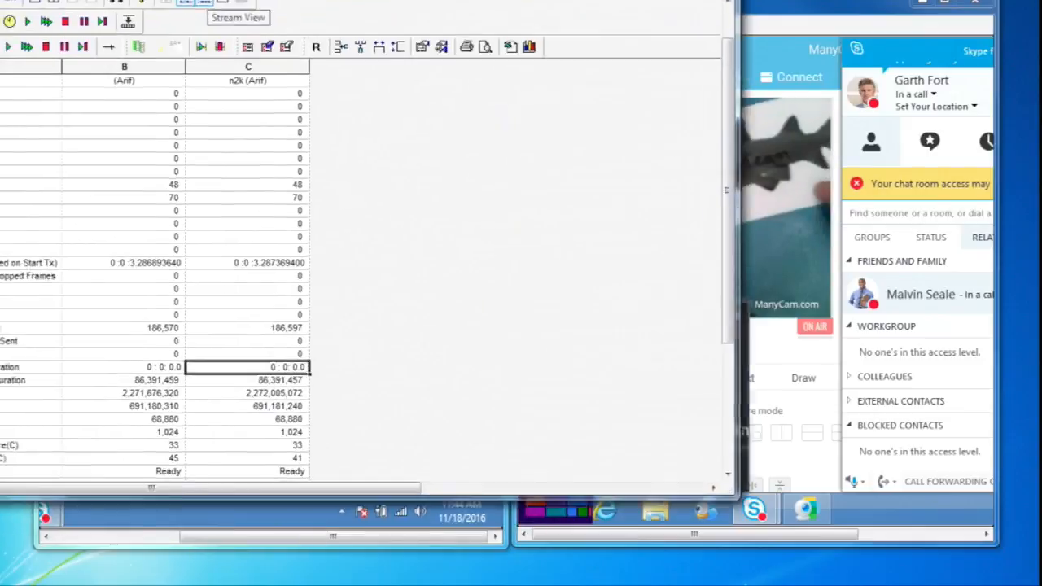
drag(209, 0, 348, 31)
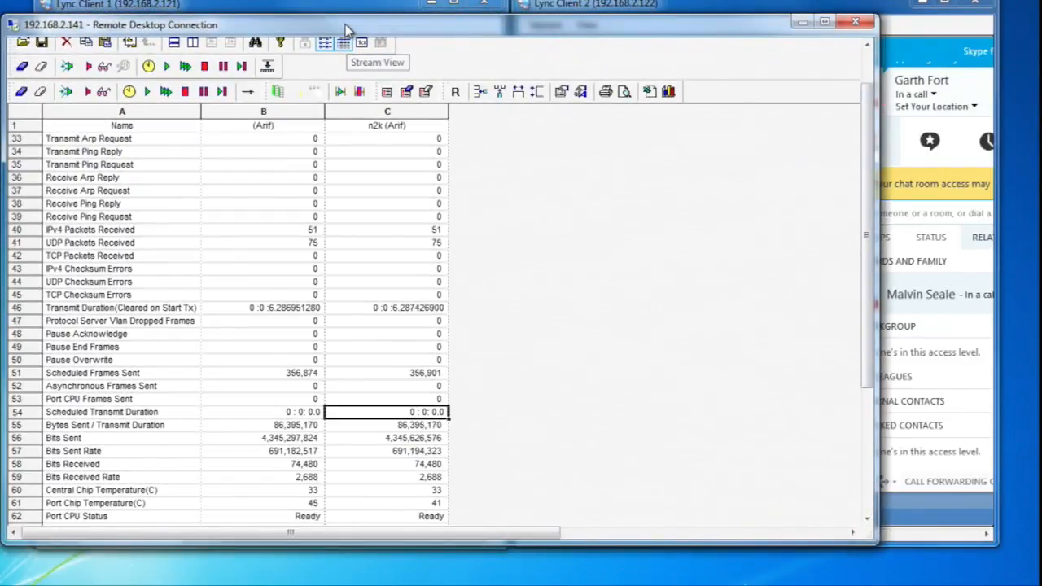
drag(345, 30, 329, 31)
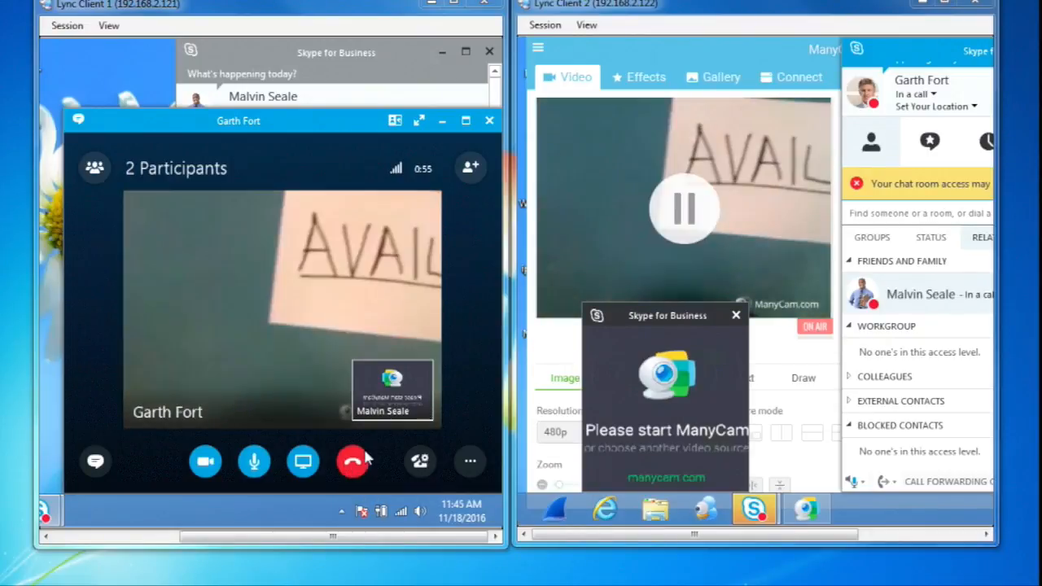
Step: End the video call on Lync Client 1 and minimize its remote desktop window
click(355, 466)
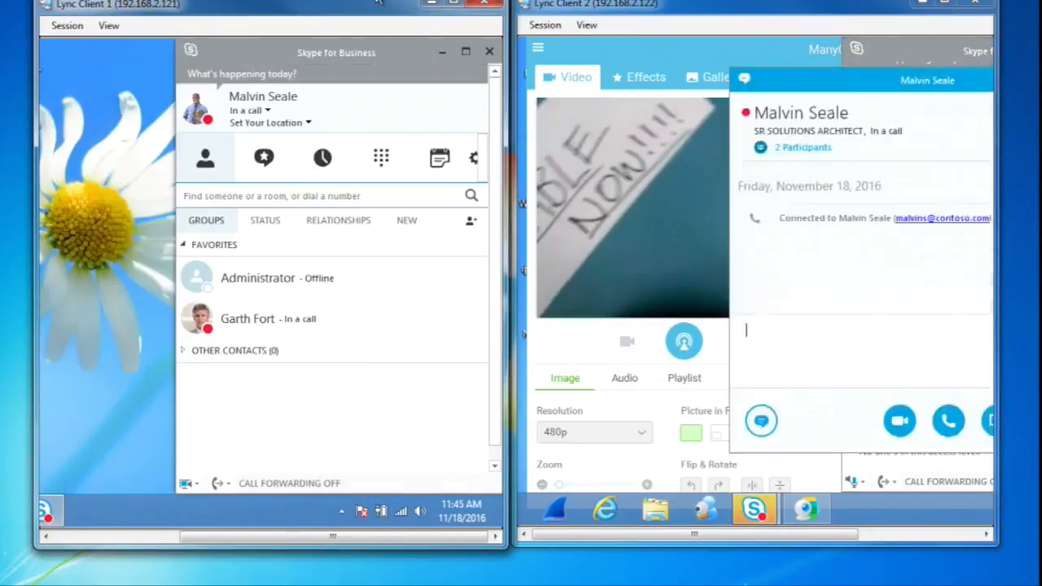
click(430, 4)
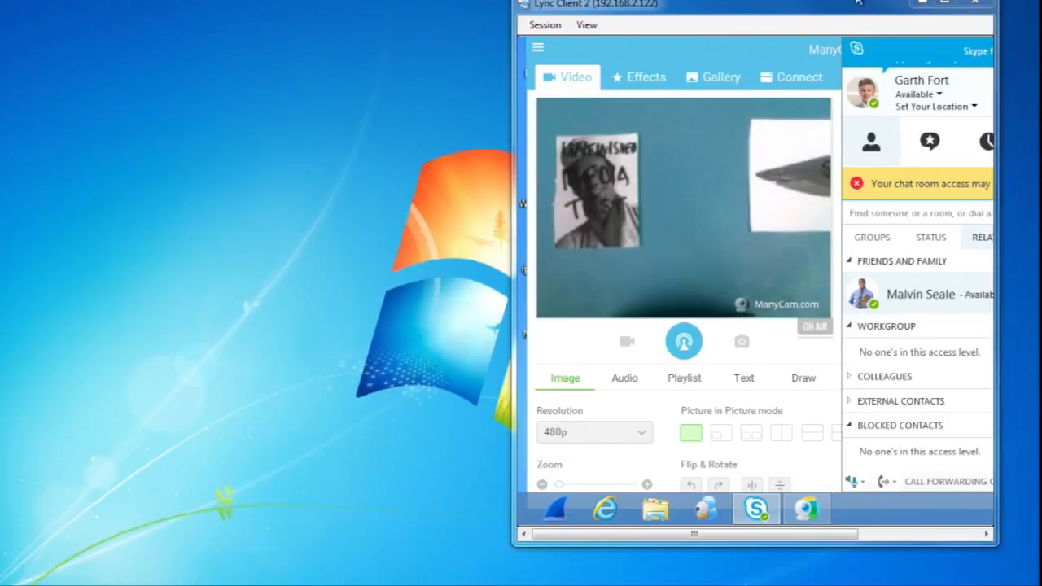